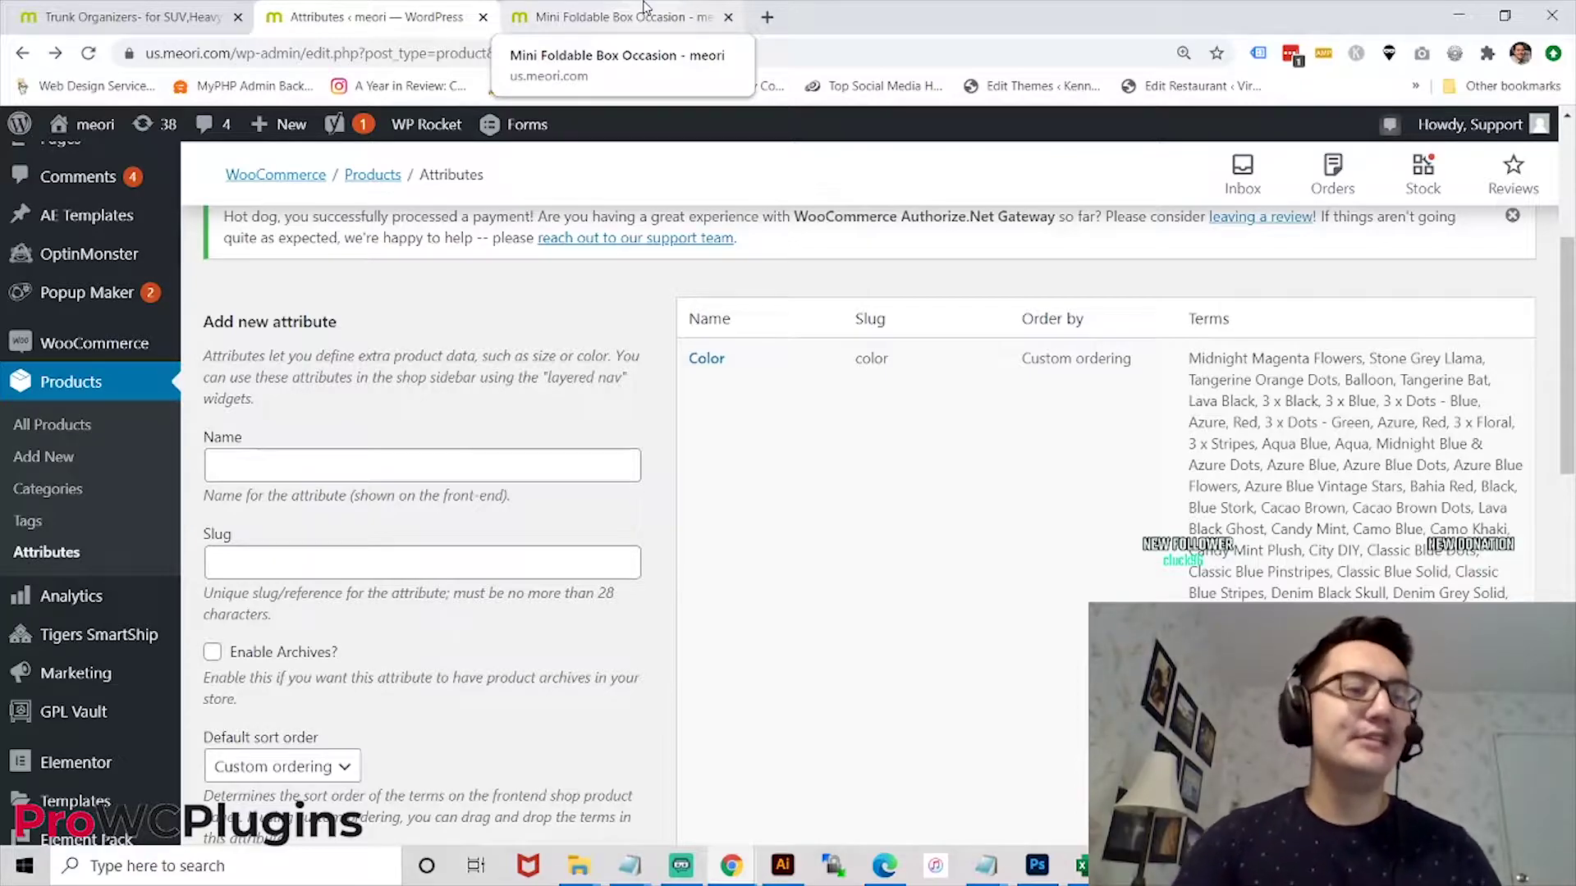
Step: Open the Large Foldable Box Solid product page from the trunk organizers category listing
{"action": "left_click", "coordinate": [122, 6]}
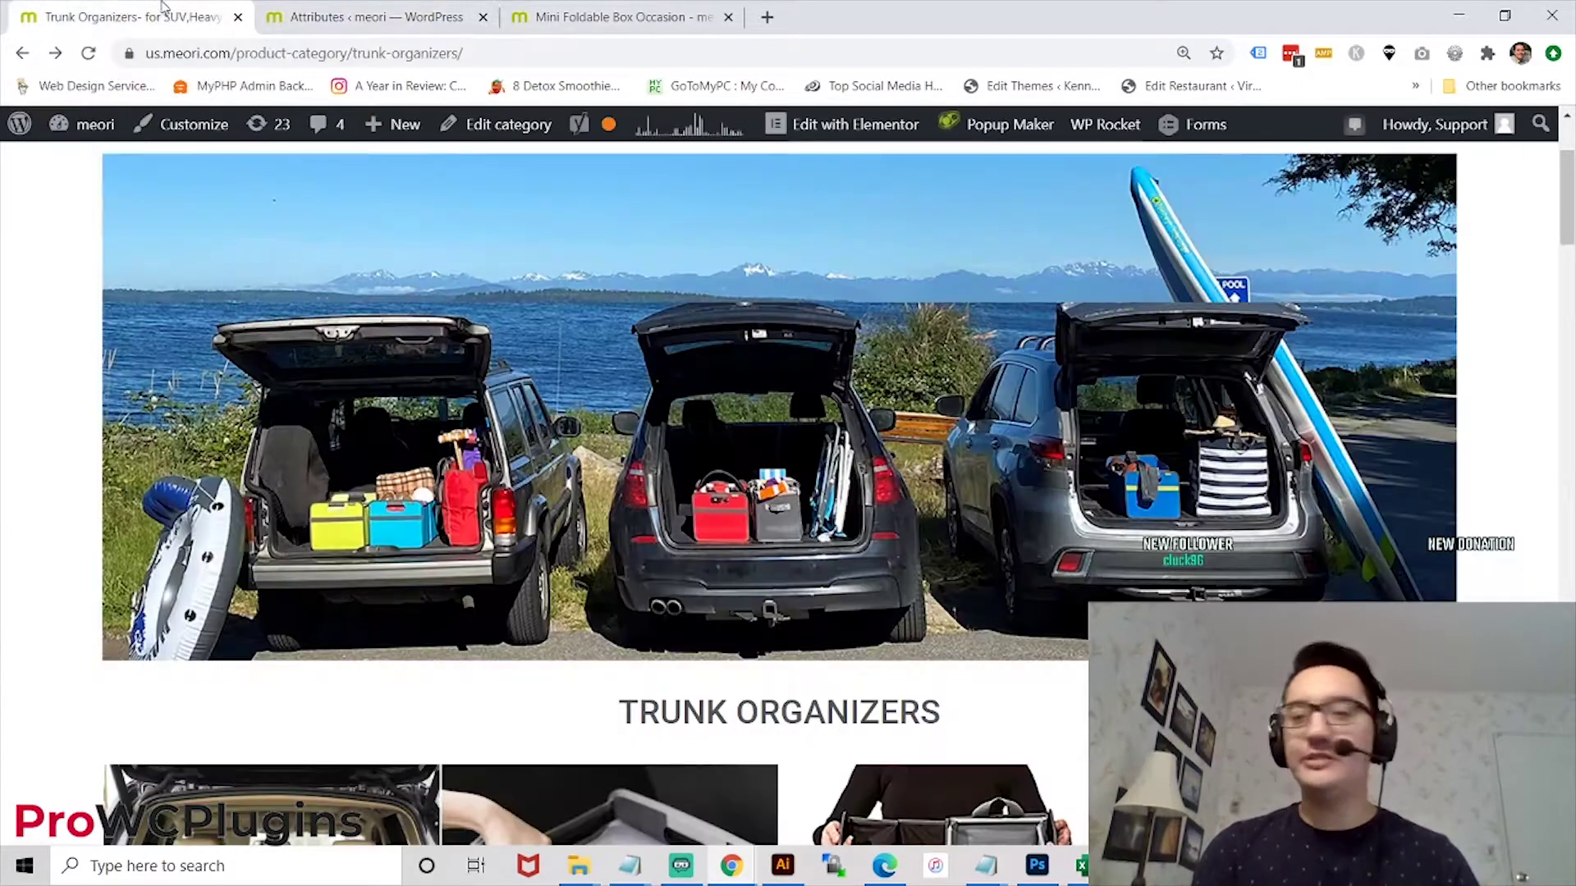
{"action": "left_click_drag", "start_coordinate": [1565, 162], "coordinate": [1572, 335]}
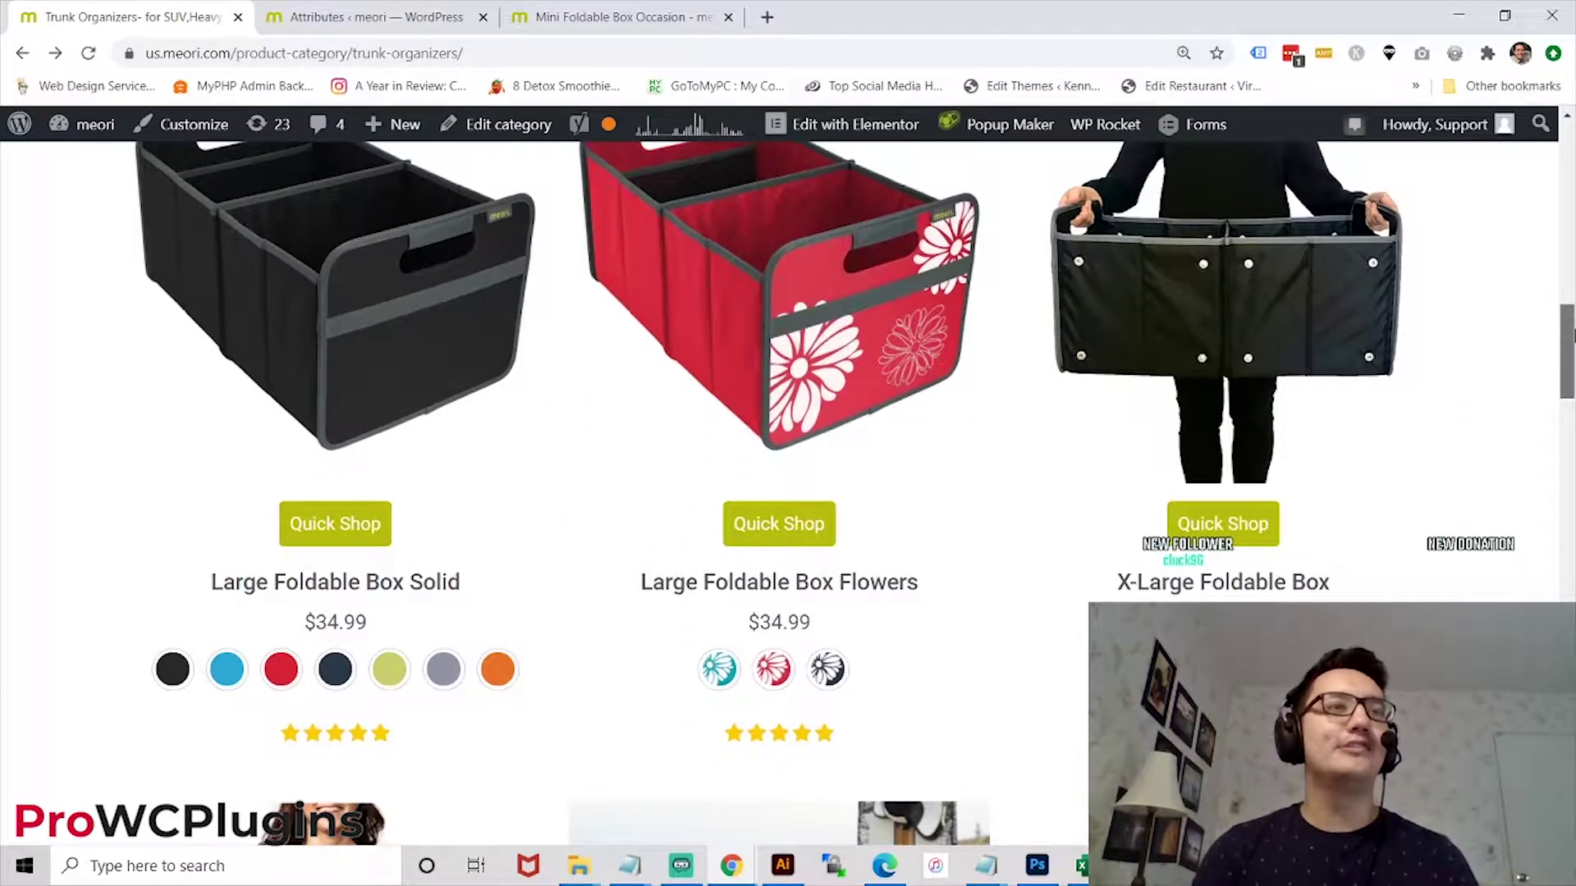
{"action": "left_click_drag", "start_coordinate": [1572, 335], "coordinate": [1572, 337]}
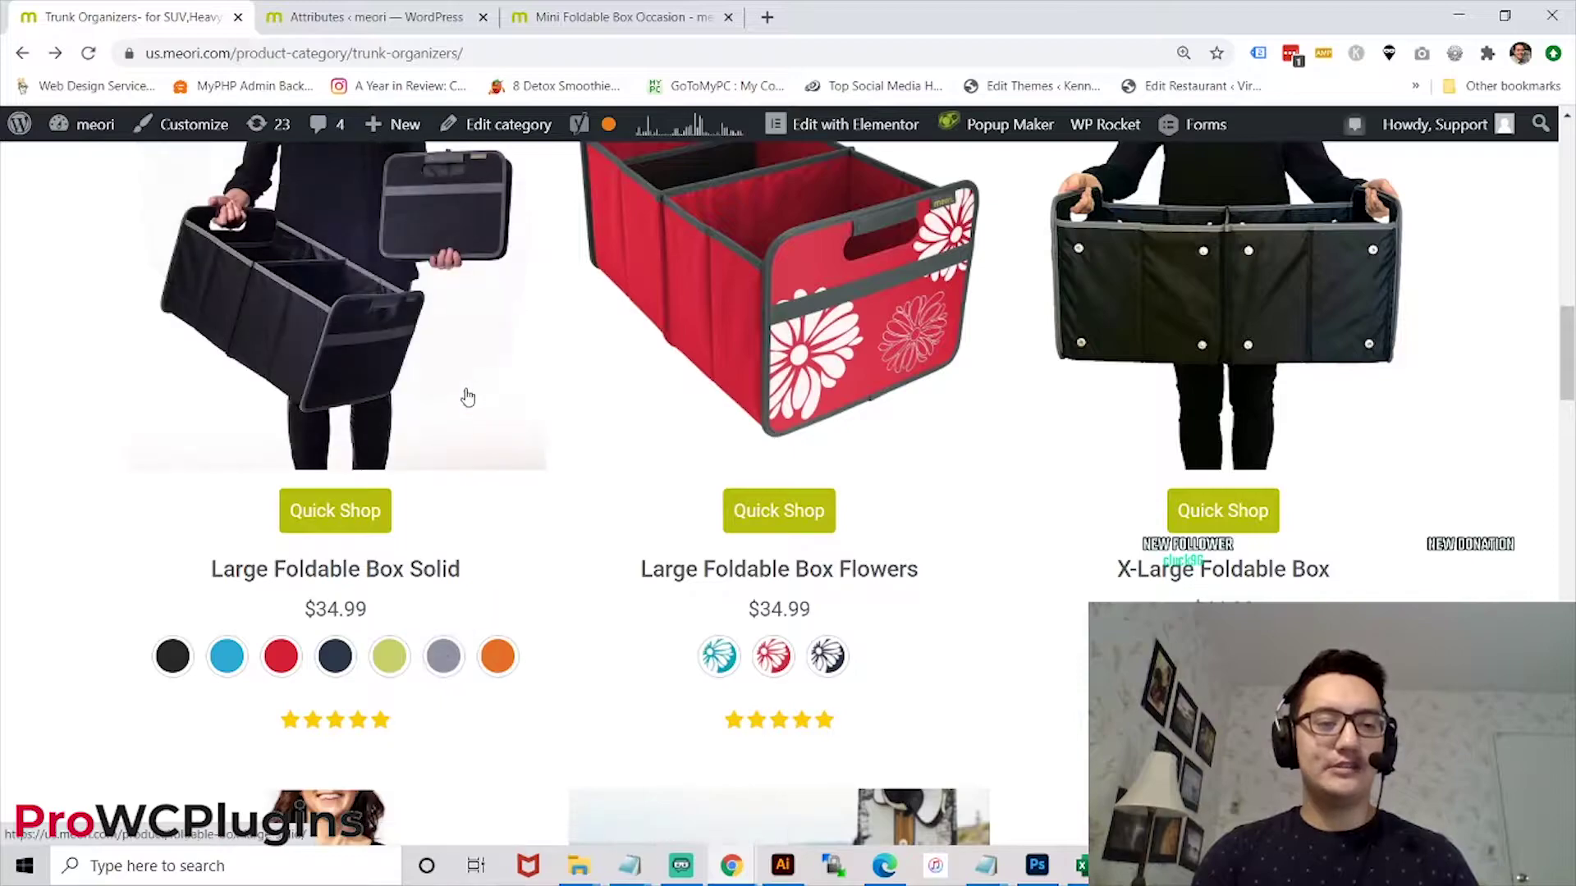
{"action": "left_click", "coordinate": [433, 366]}
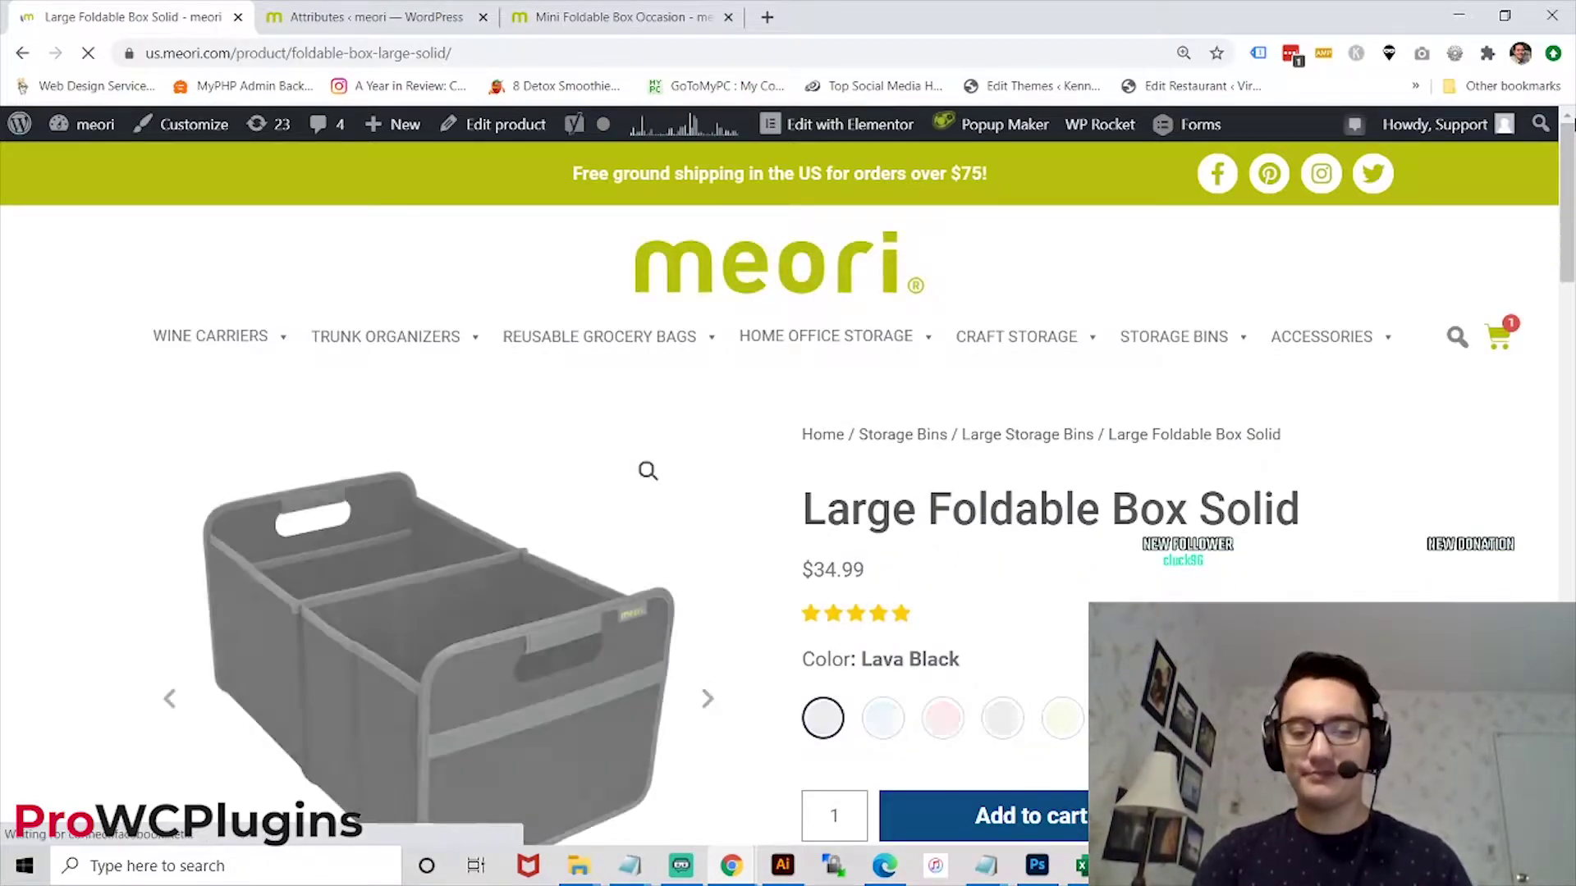
Step: Examine the selected color's label above the swatches on the Large Foldable Box Solid page
{"action": "left_click_drag", "start_coordinate": [1574, 187], "coordinate": [1574, 254]}
{"action": "left_click_drag", "start_coordinate": [802, 362], "coordinate": [982, 365]}
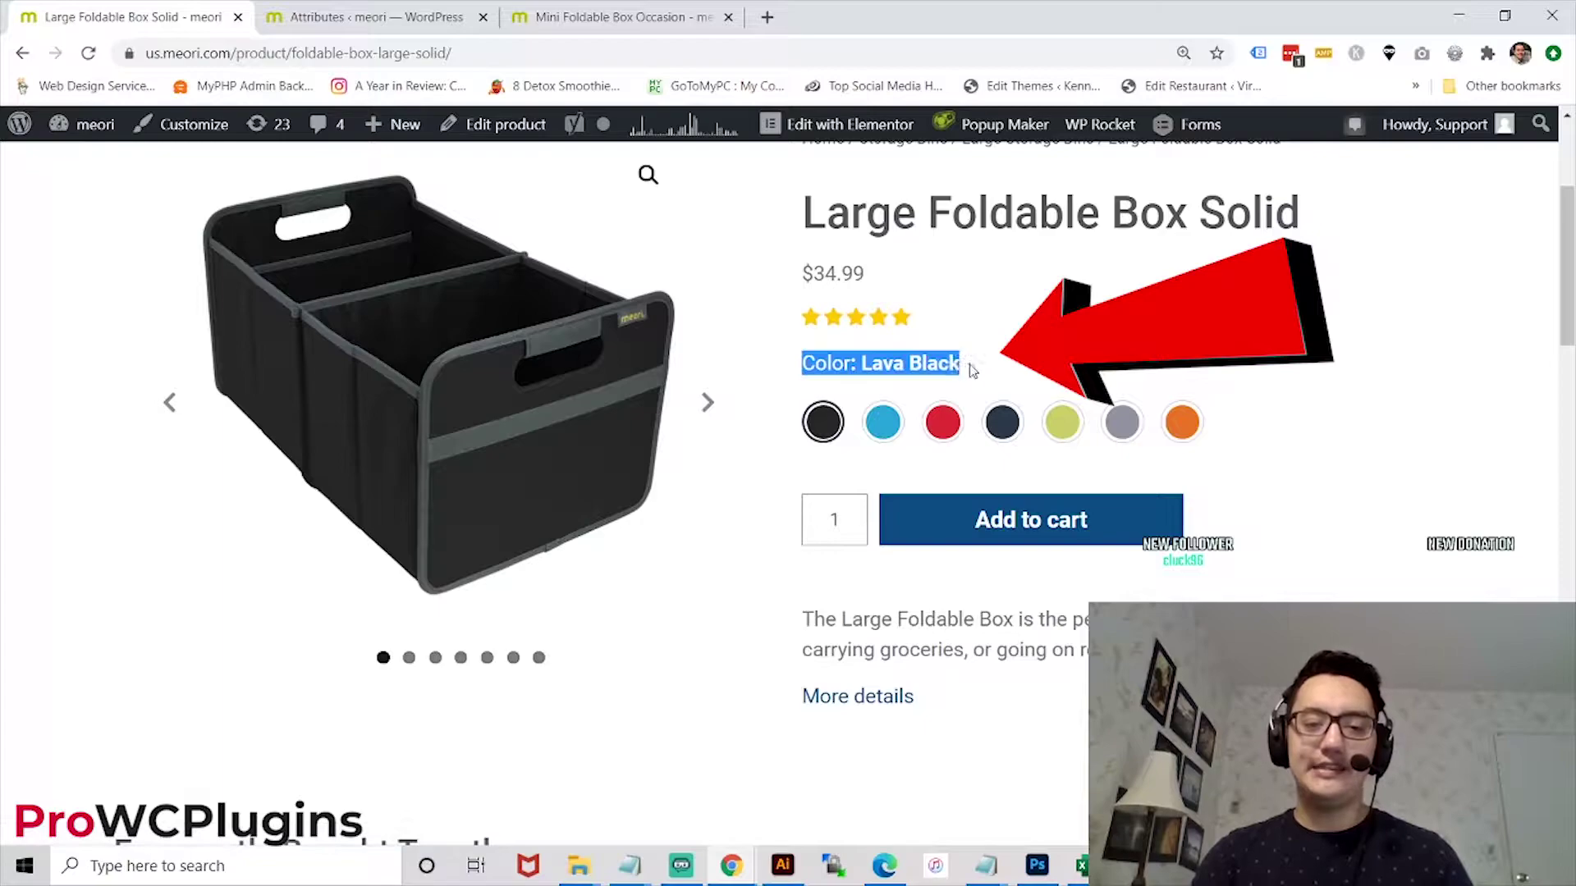
{"action": "left_click", "coordinate": [1042, 354]}
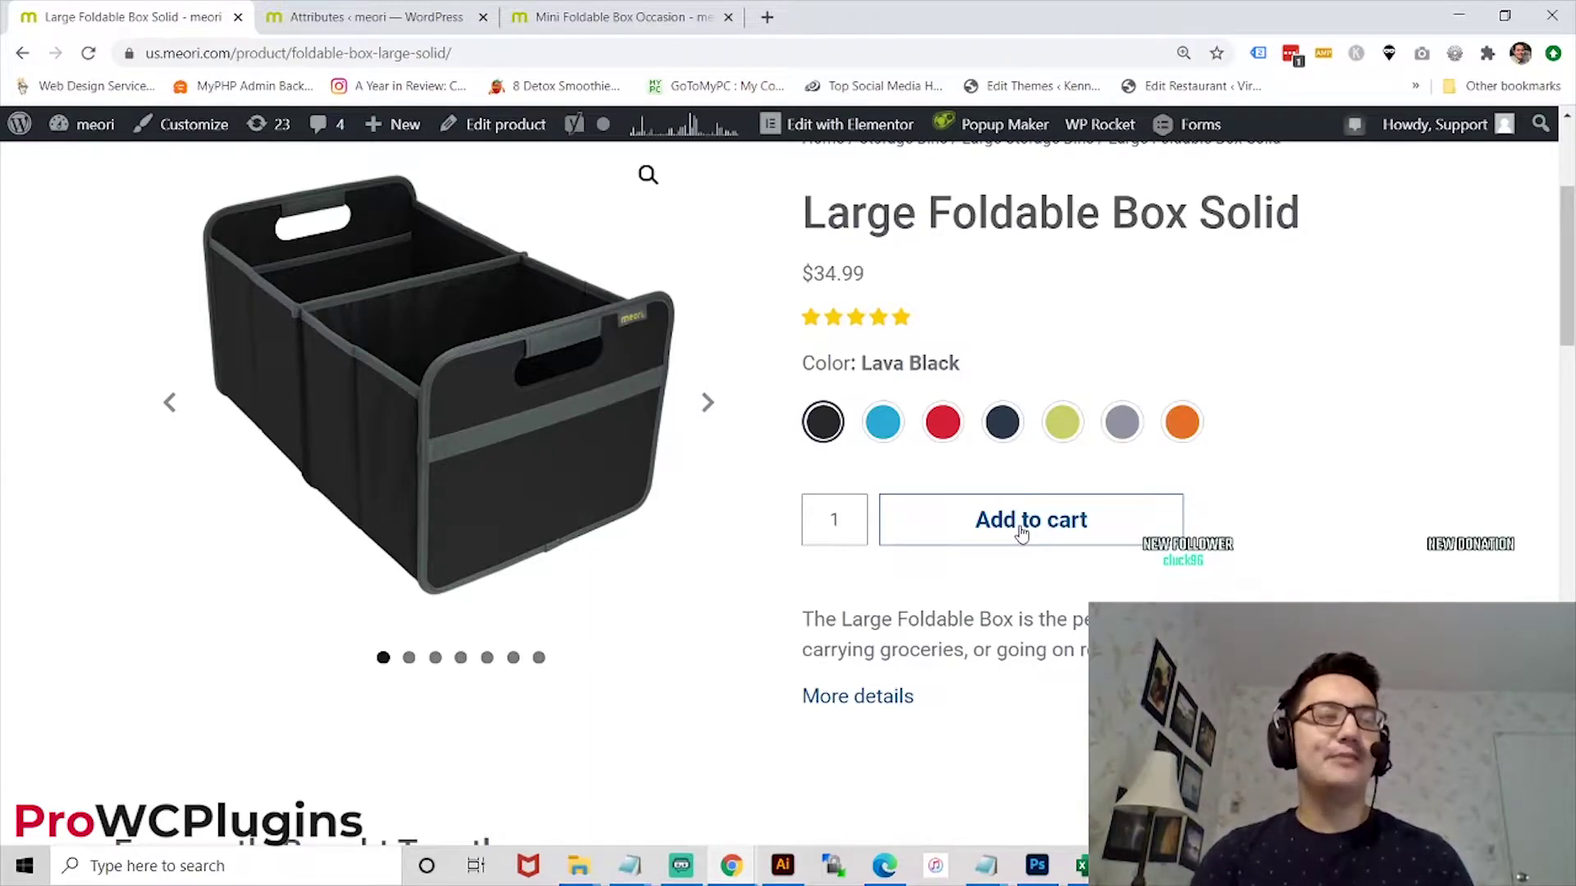
{"action": "left_click_drag", "start_coordinate": [828, 365], "coordinate": [979, 346]}
{"action": "left_click", "coordinate": [916, 375]}
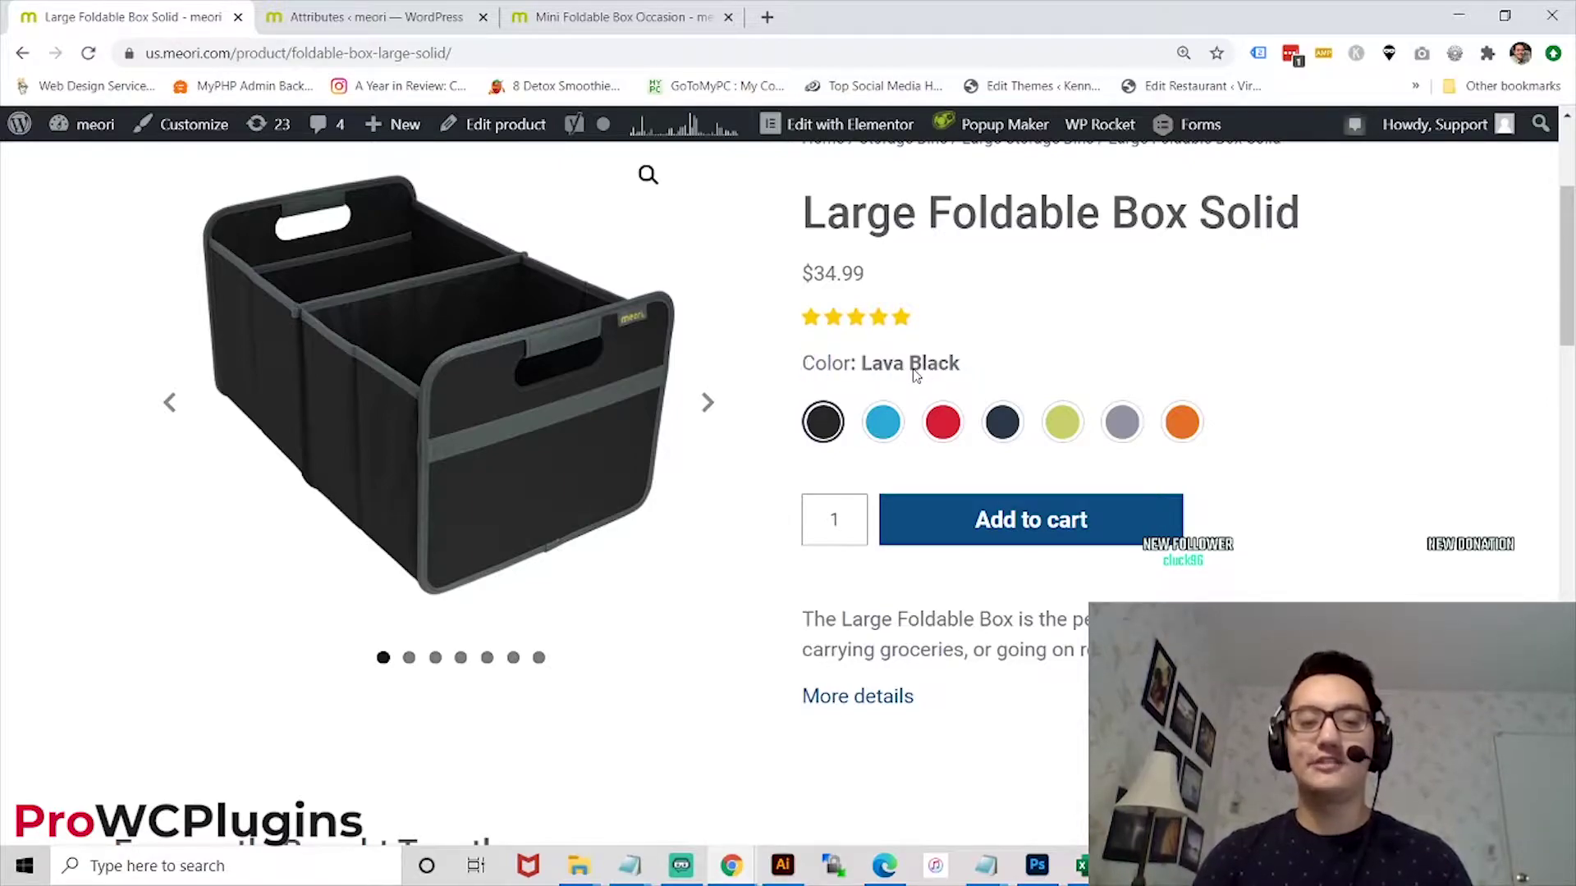
Step: Preview the Large Foldable Box Solid in Azure Blue, Hibiscus Red and Marine Blue, finishing on Azure Blue
{"action": "left_click", "coordinate": [882, 422]}
{"action": "left_click", "coordinate": [933, 422]}
{"action": "left_click", "coordinate": [999, 423]}
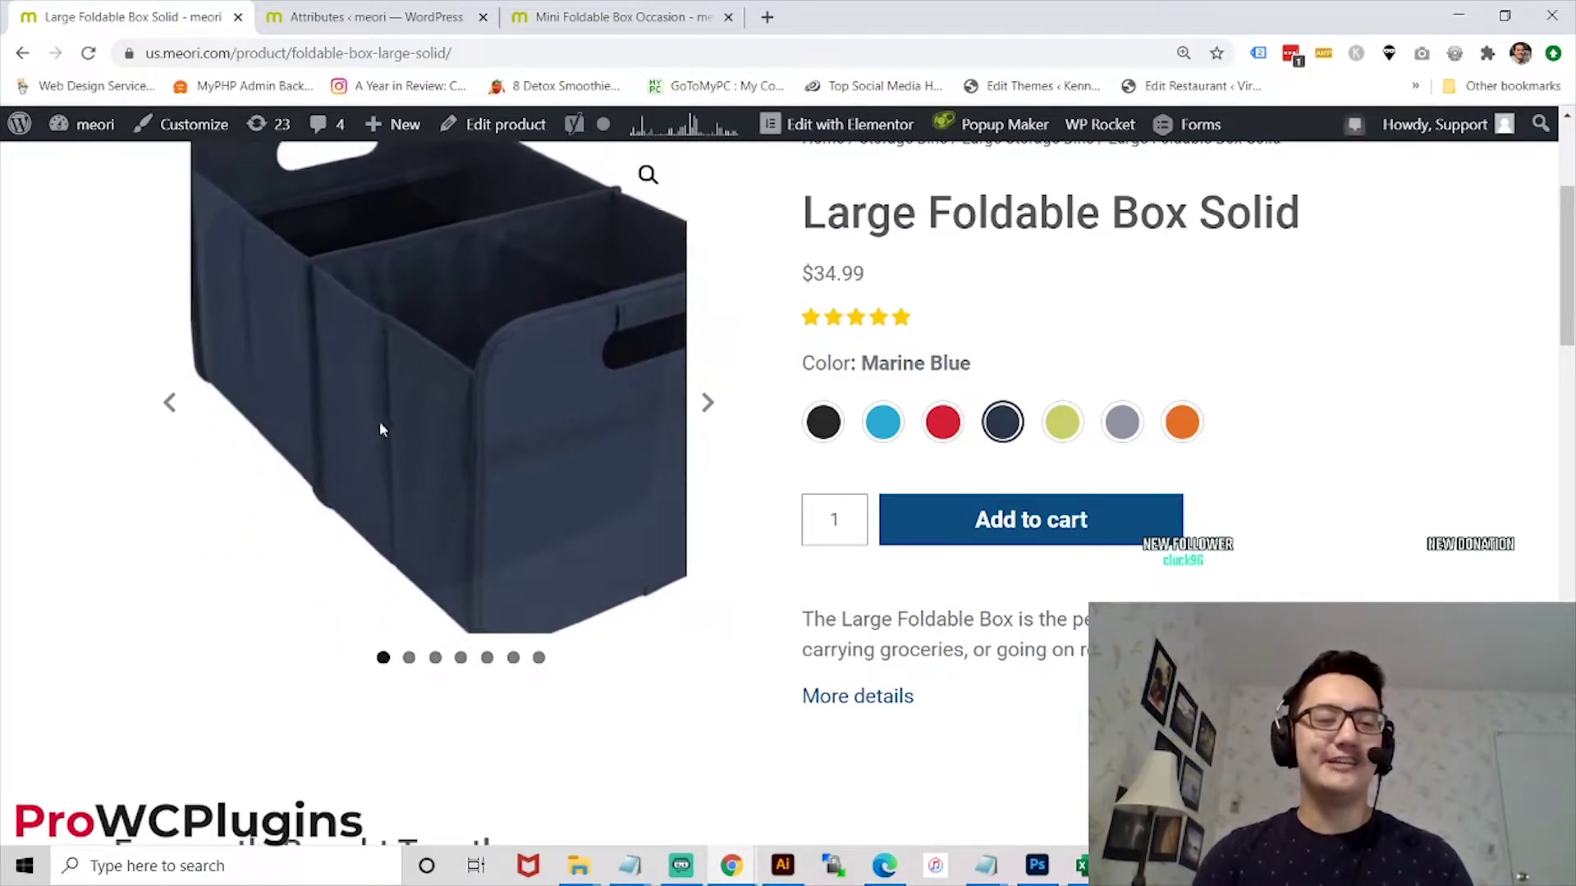
{"action": "left_click", "coordinate": [941, 422]}
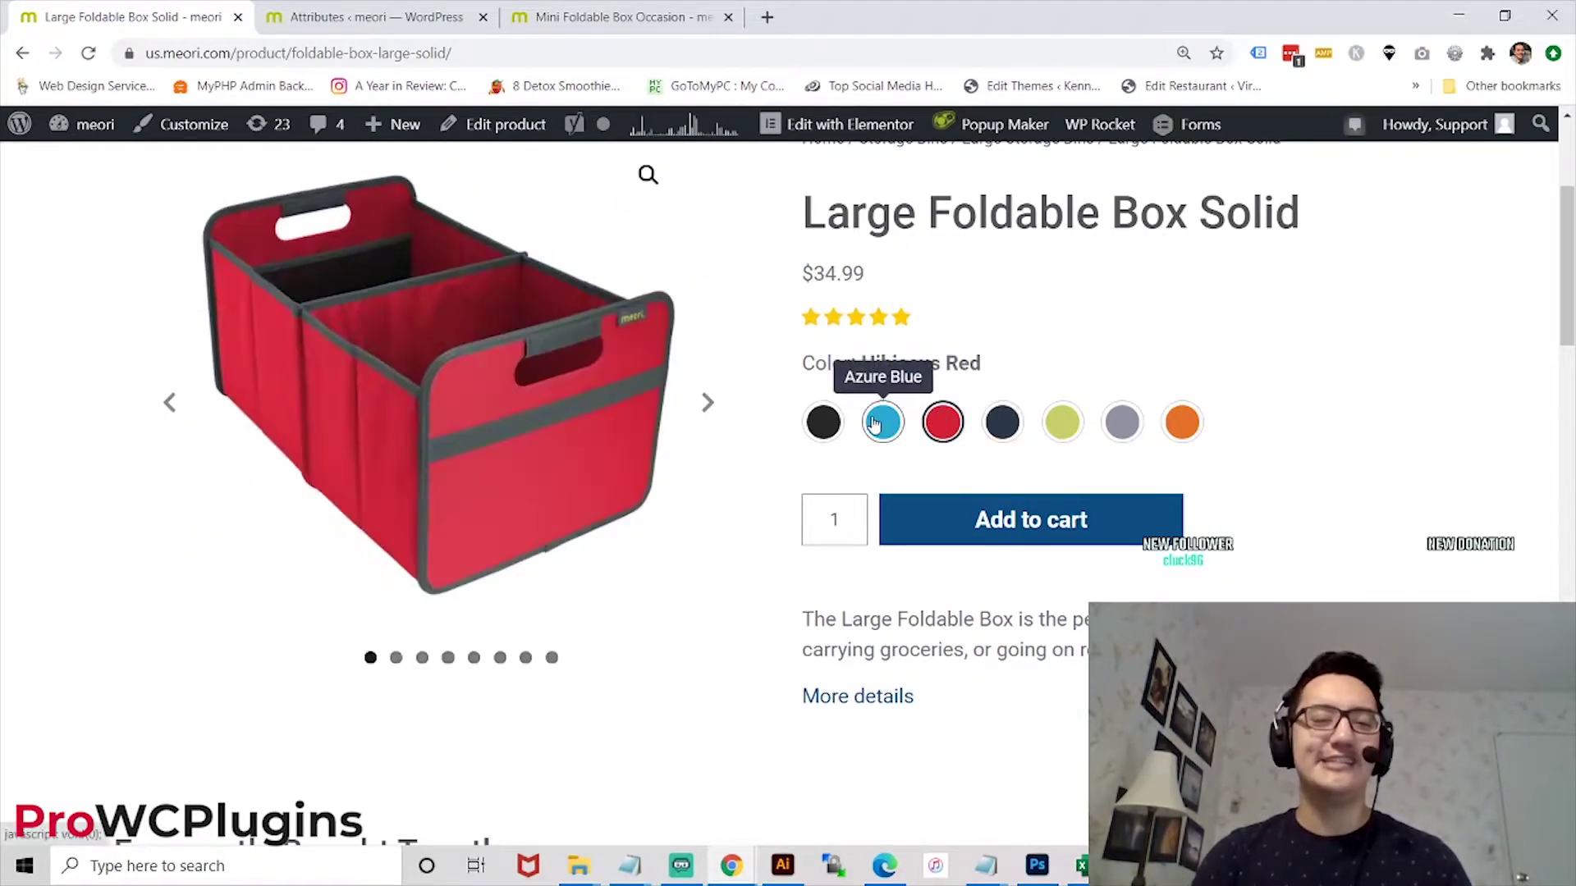
{"action": "left_click", "coordinate": [874, 422]}
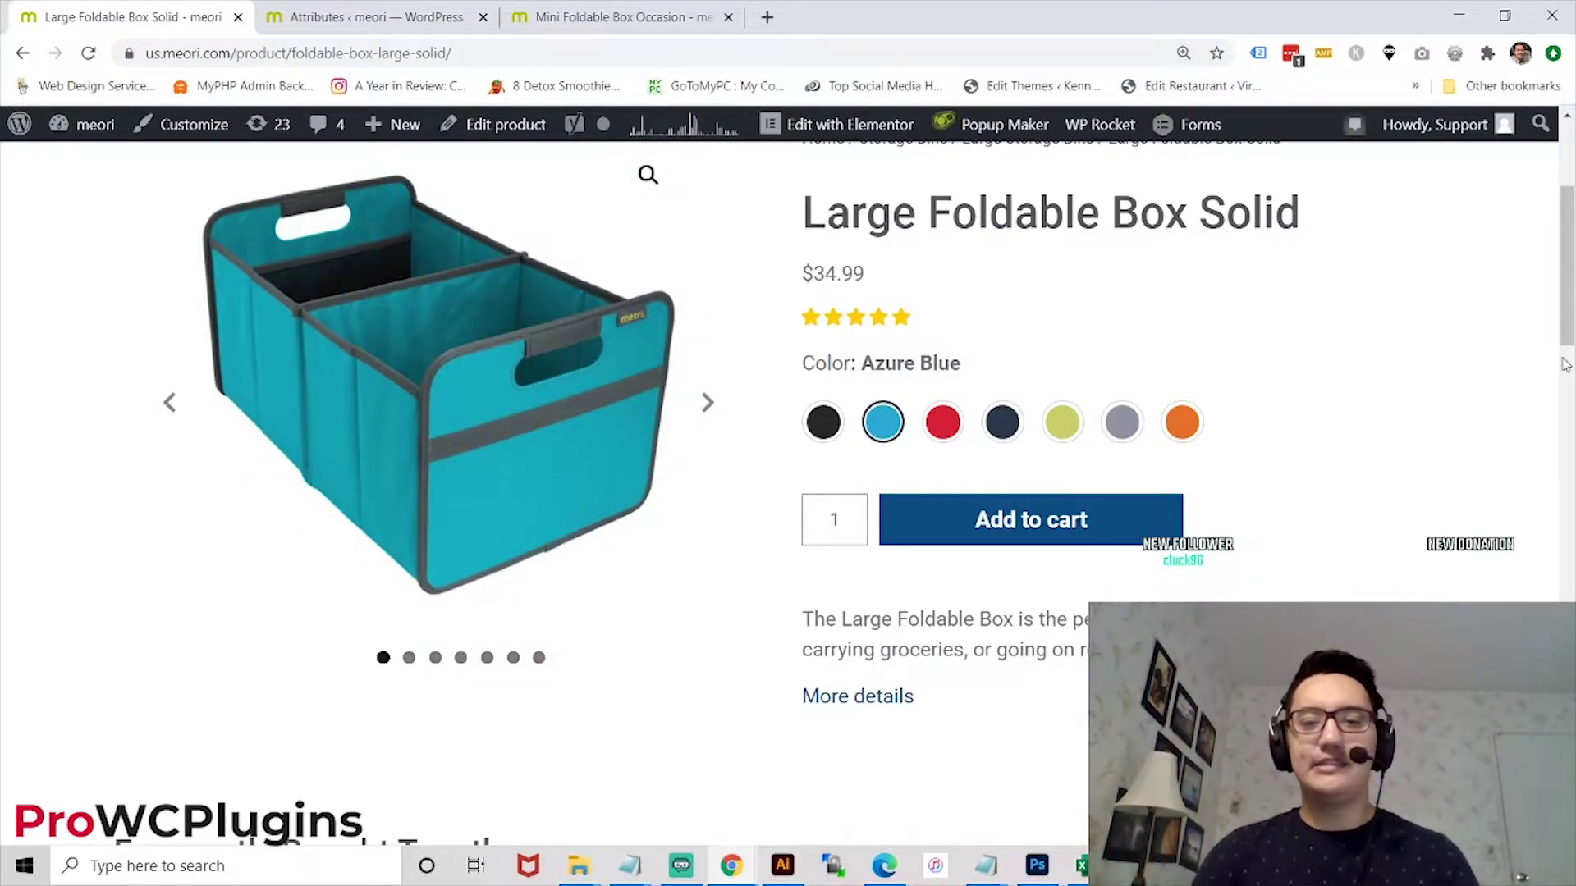
Step: Return to the trunk organizers category and preview the Large Foldable Box Flowers color swatches, finishing on Hibiscus Red Flowers
{"action": "left_click", "coordinate": [22, 53]}
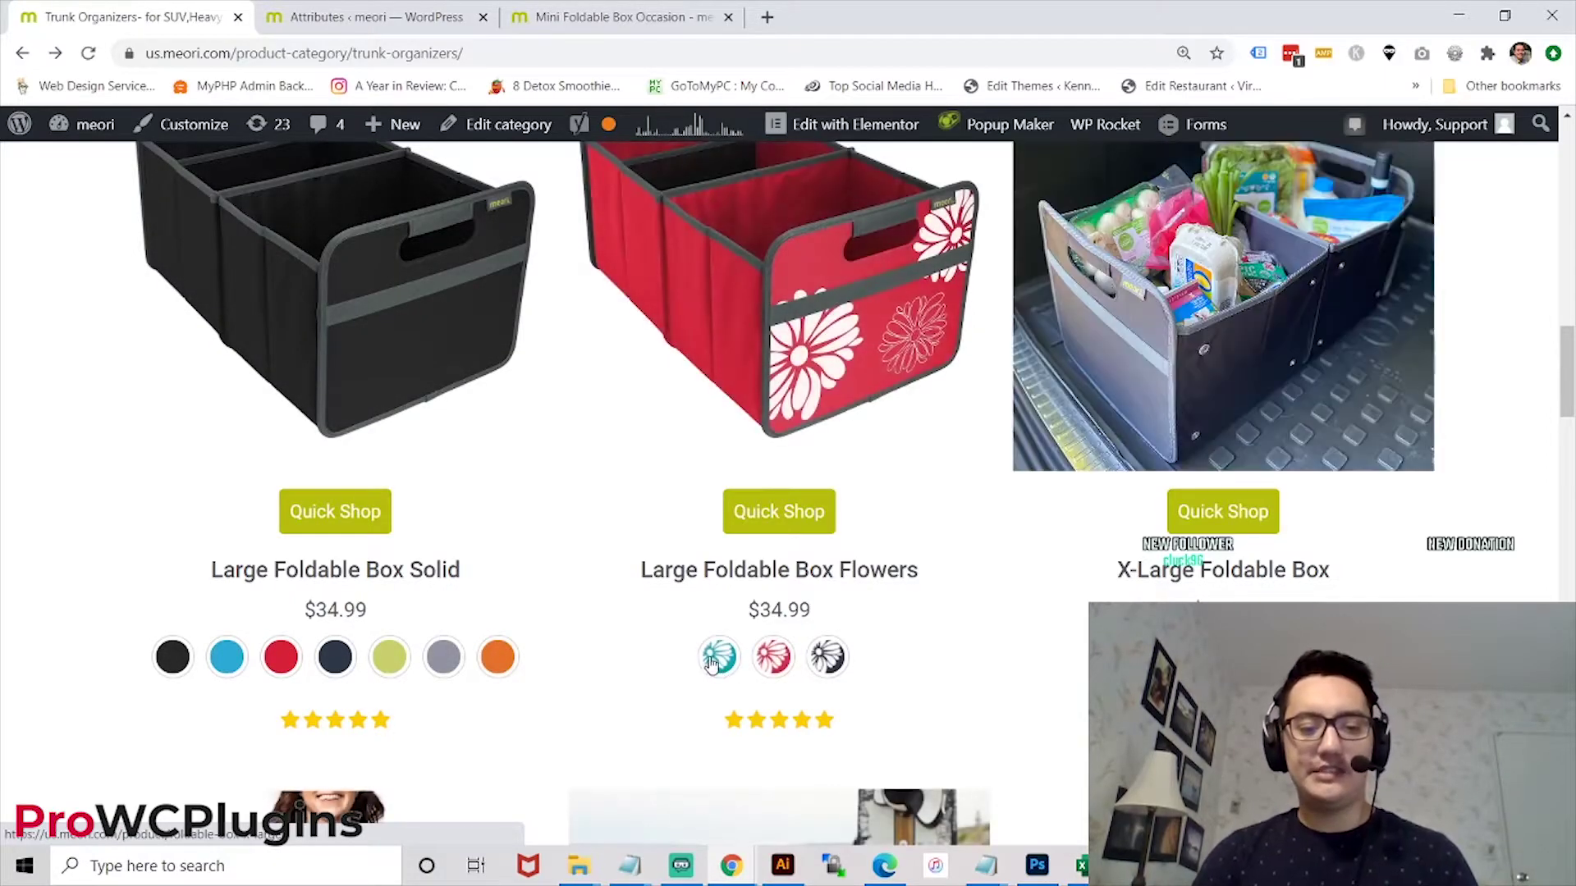
{"action": "left_click", "coordinate": [826, 657]}
{"action": "left_click", "coordinate": [761, 657]}
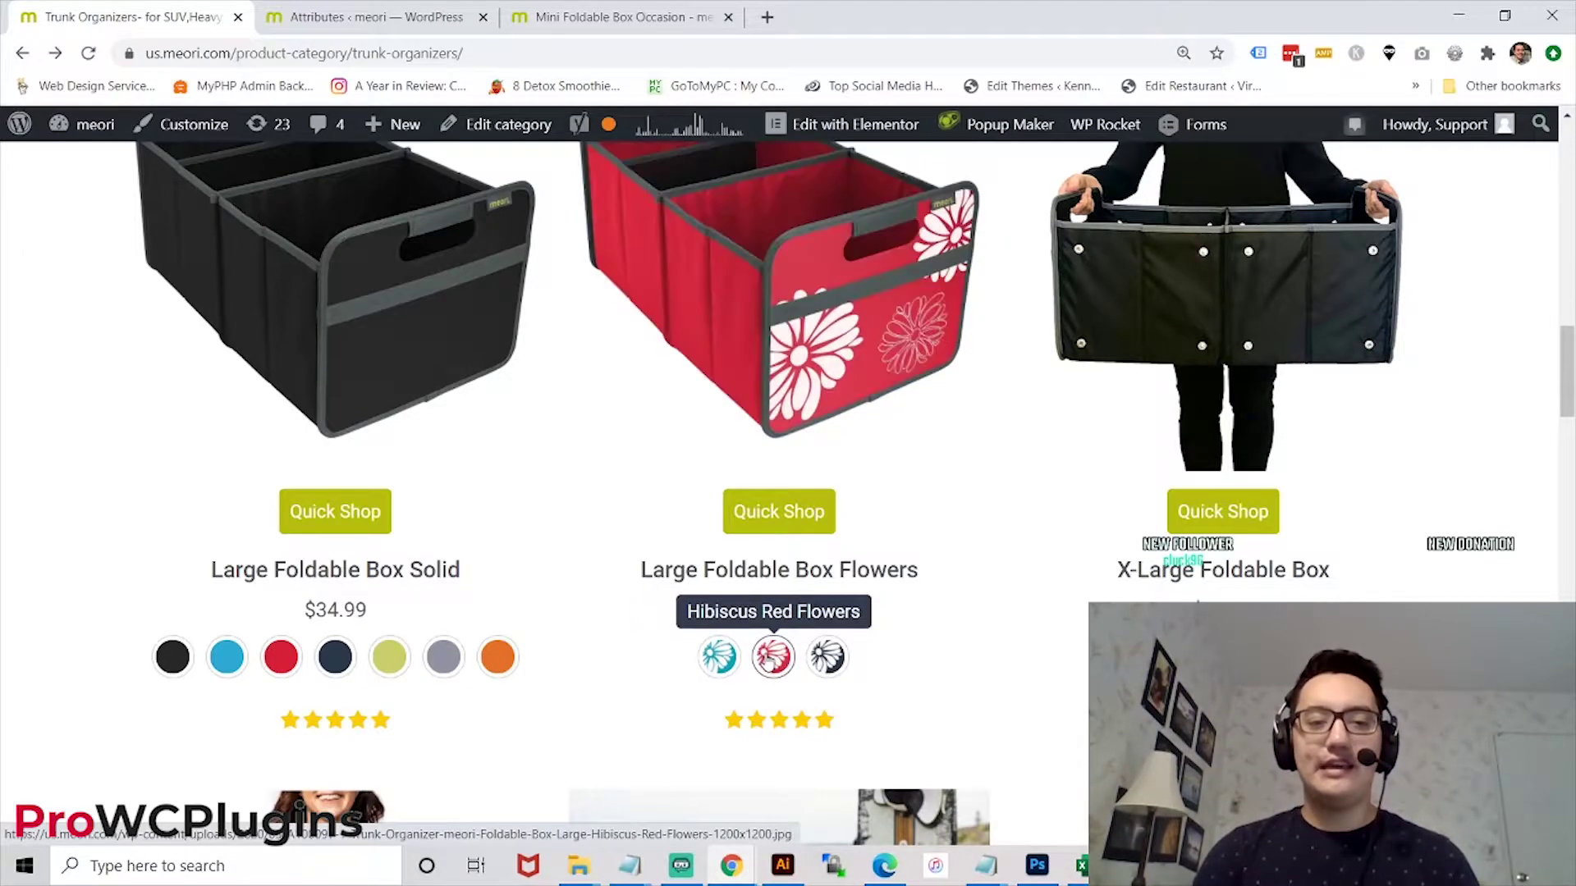
{"action": "left_click", "coordinate": [719, 656]}
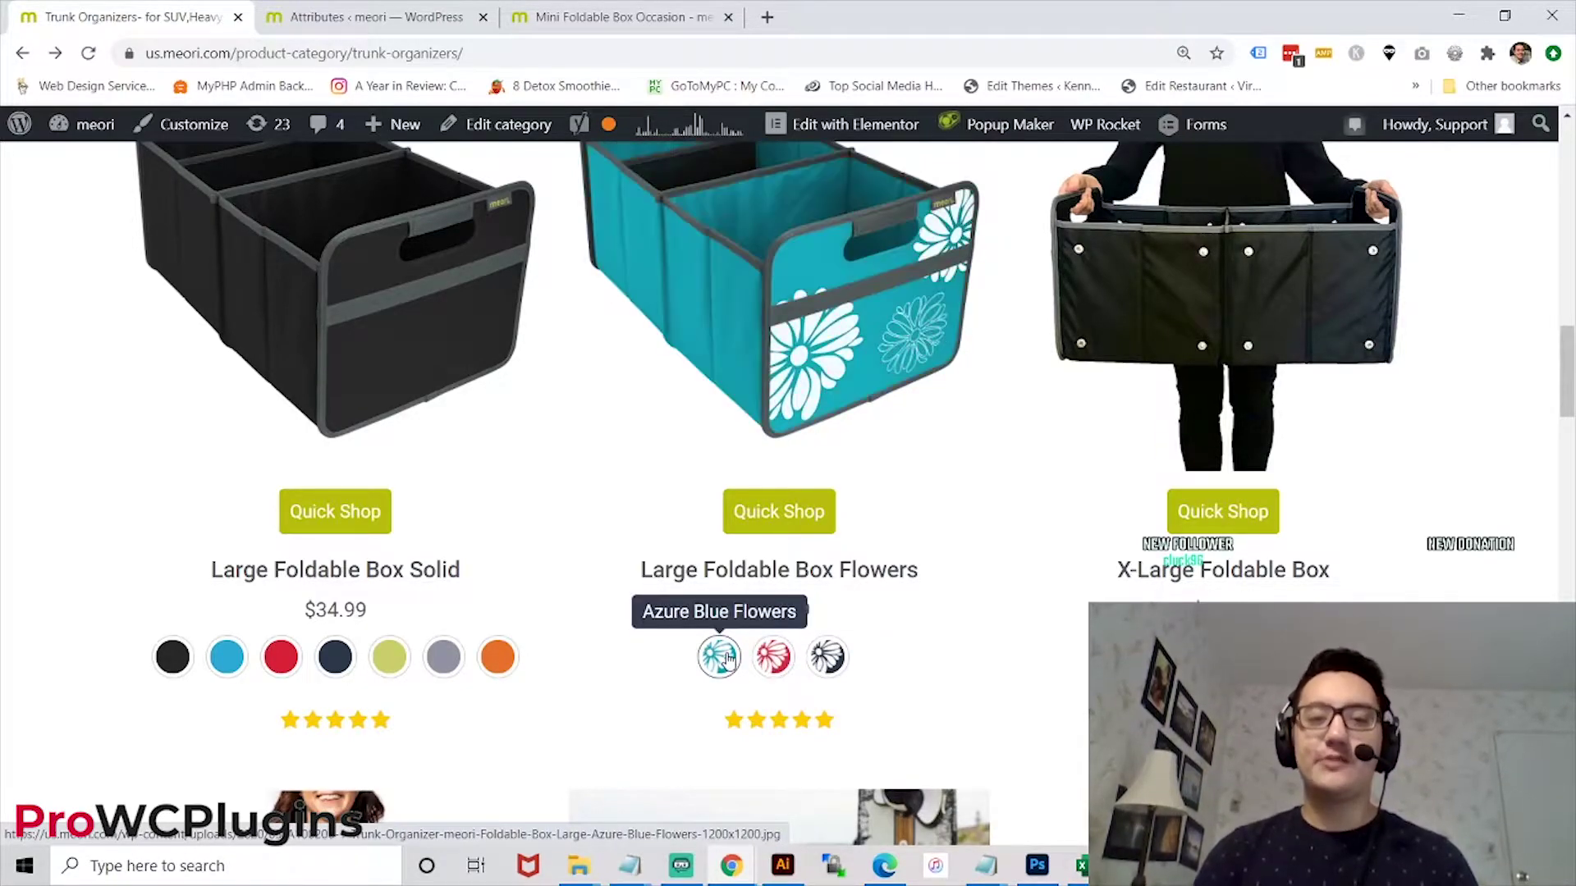
{"action": "left_click", "coordinate": [829, 657]}
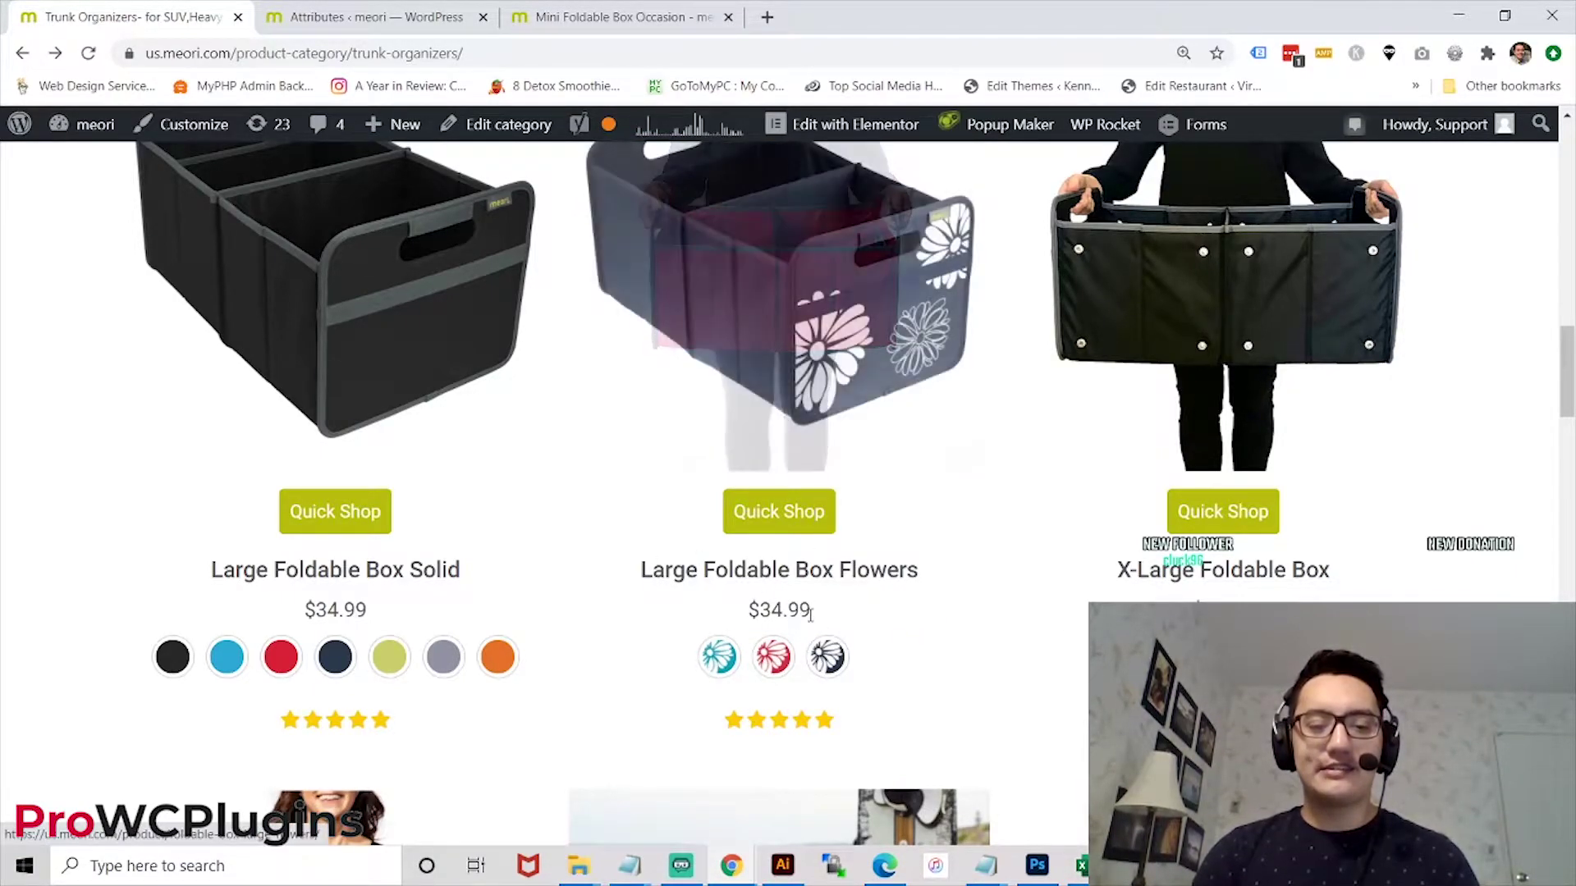
{"action": "left_click", "coordinate": [765, 666]}
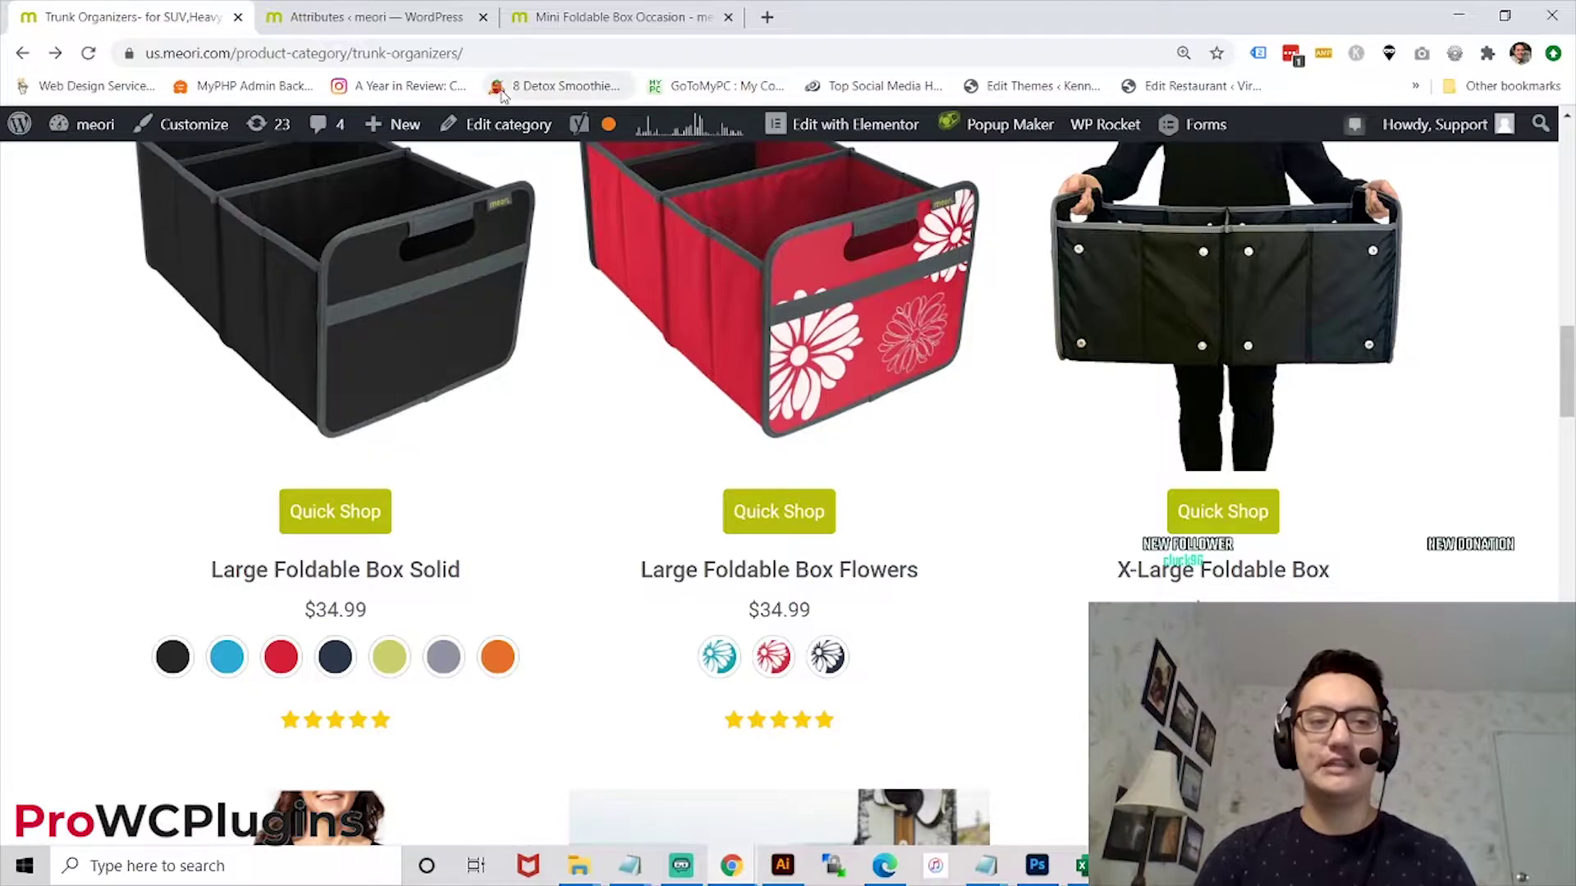
Step: Open the Color attribute's list of terms in the WordPress product attributes and review their swatches
{"action": "left_click", "coordinate": [382, 12]}
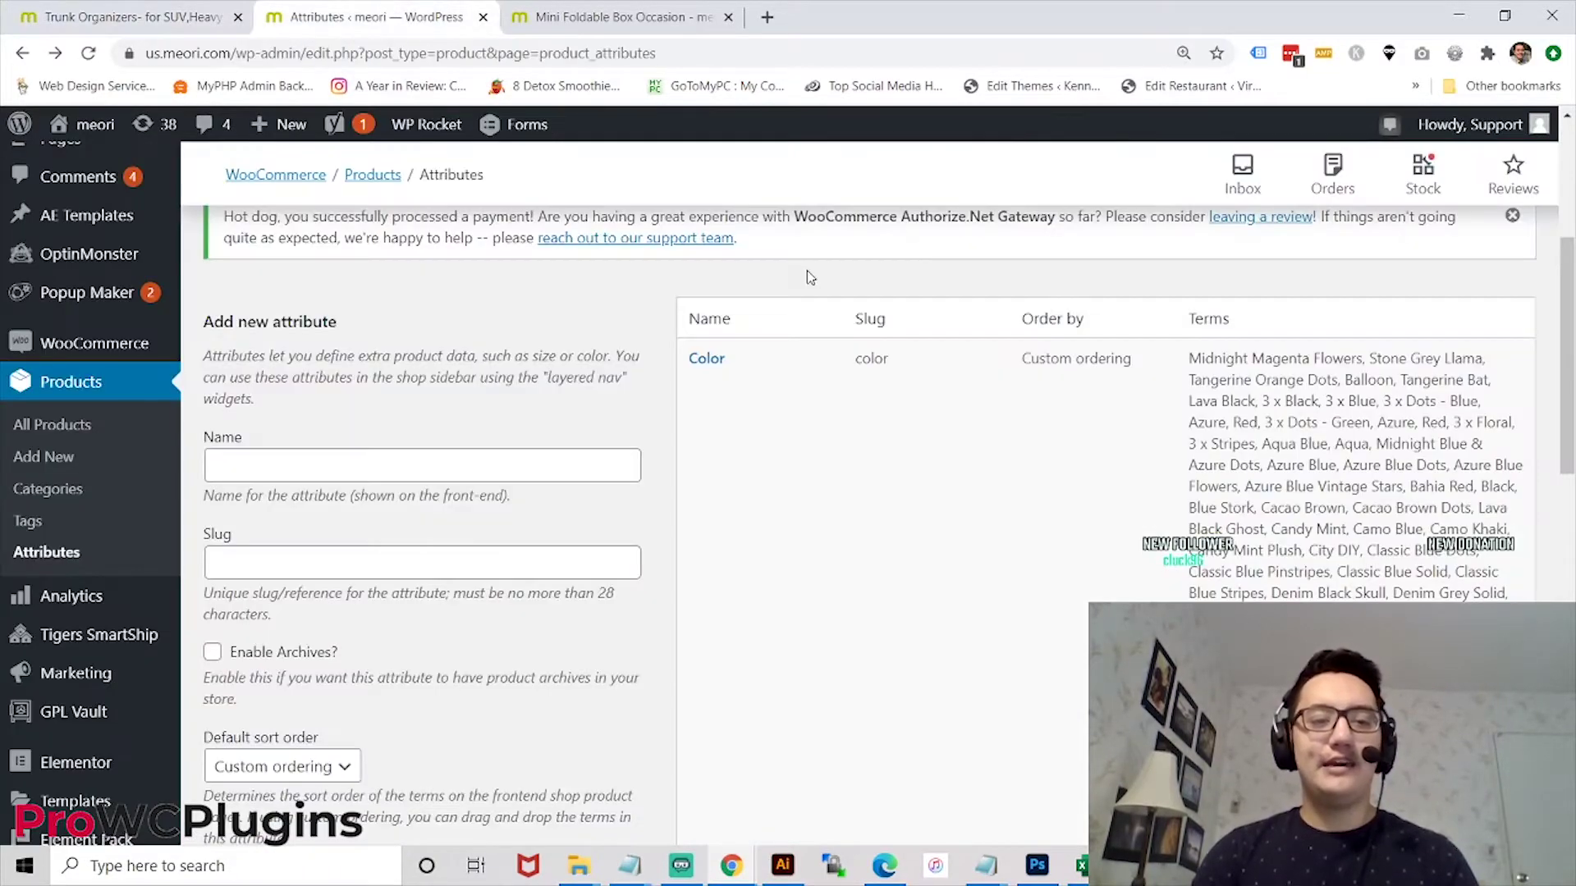
{"action": "left_click", "coordinate": [701, 383]}
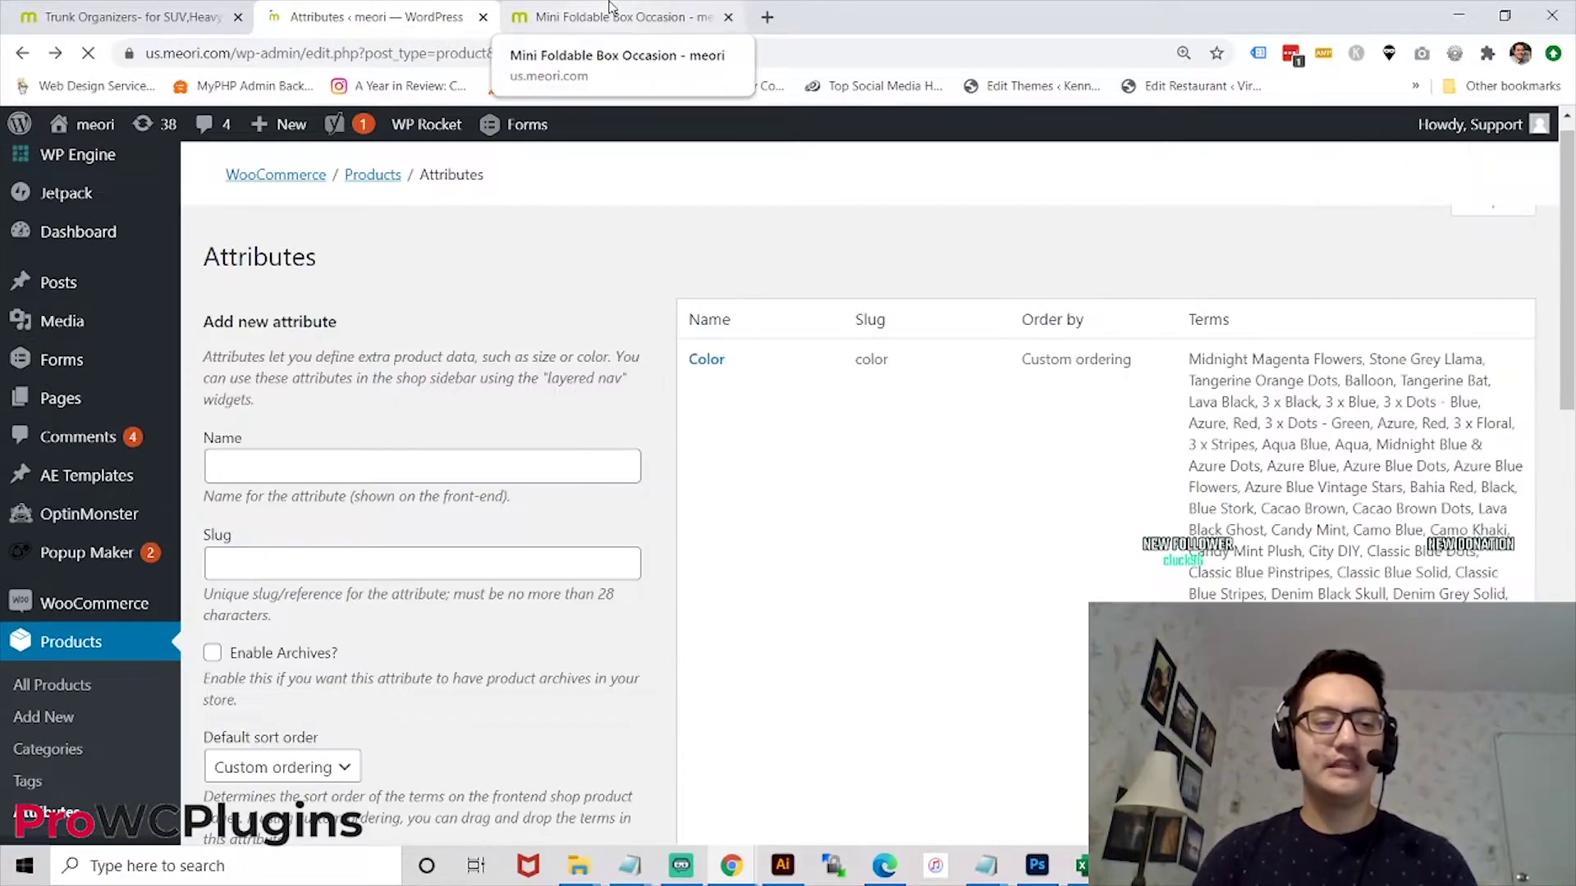
{"action": "scroll", "coordinate": [1030, 412], "scroll_direction": "down", "scroll_amount": 10}
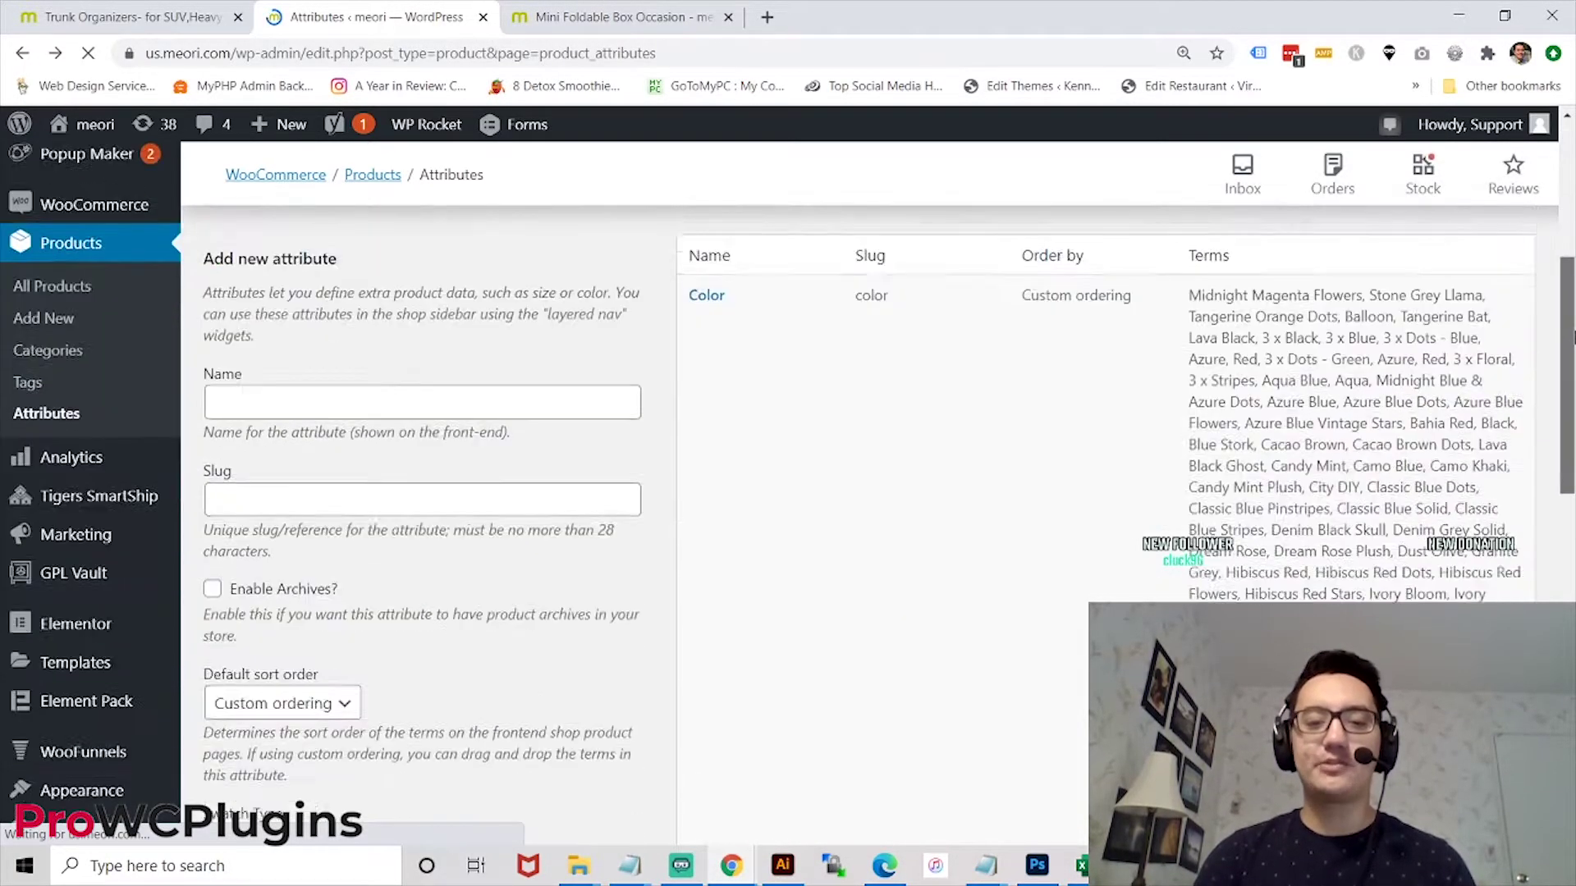
{"action": "left_click", "coordinate": [1280, 564]}
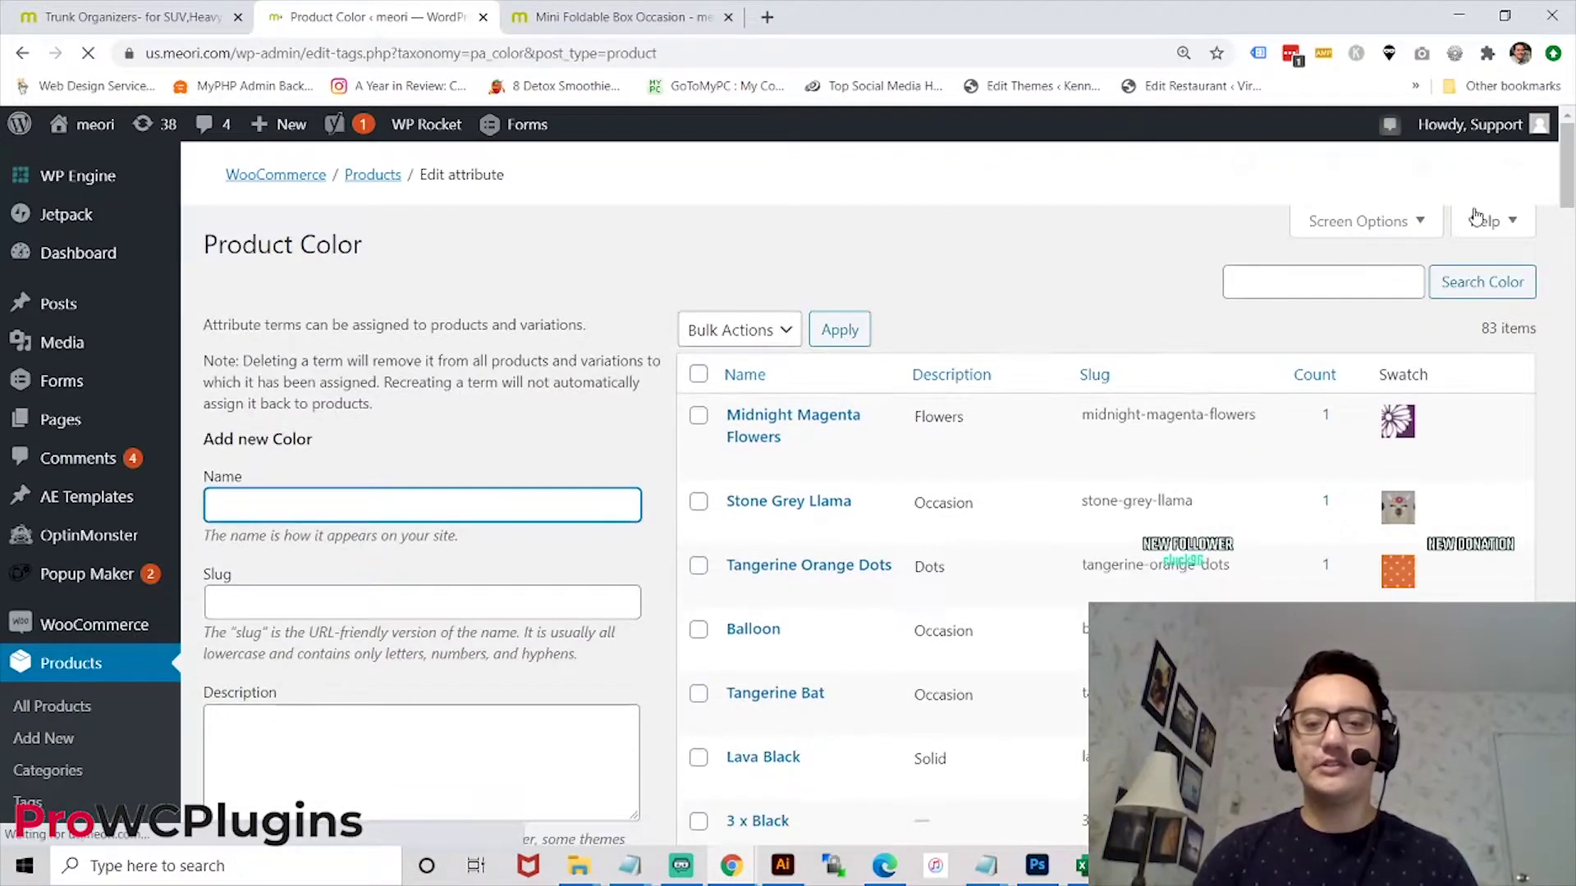
{"action": "left_click_drag", "start_coordinate": [1571, 152], "coordinate": [1572, 228]}
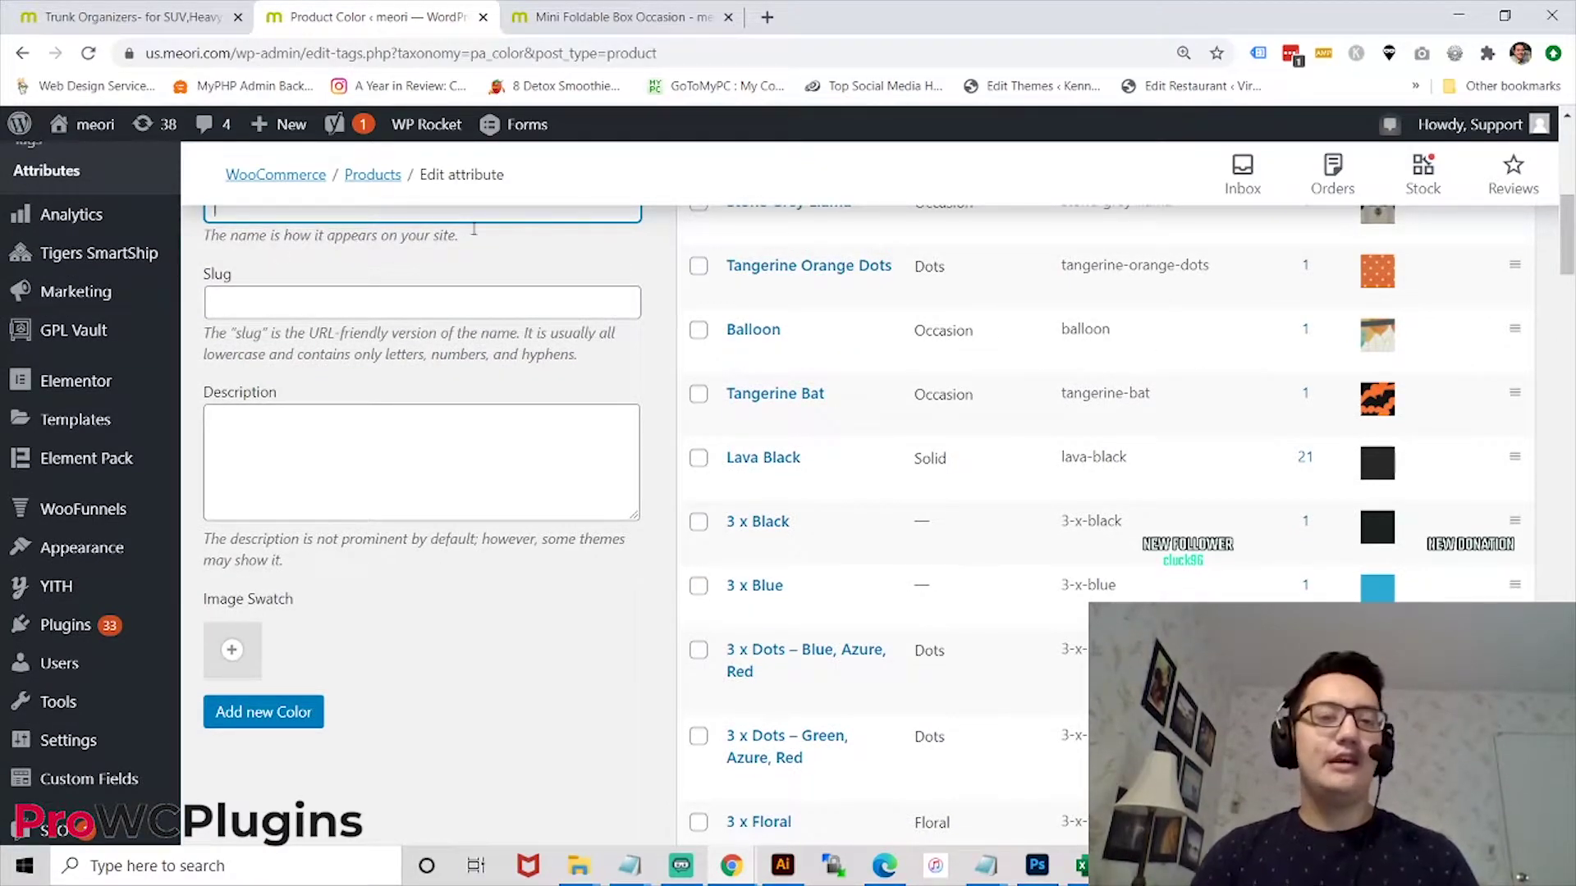
Step: Preview the Mini Foldable Box Occasion in the Balloon, Lava Black Ghost and Blue Stork swatches on its product page
{"action": "key", "text": "ctrl+Tab"}
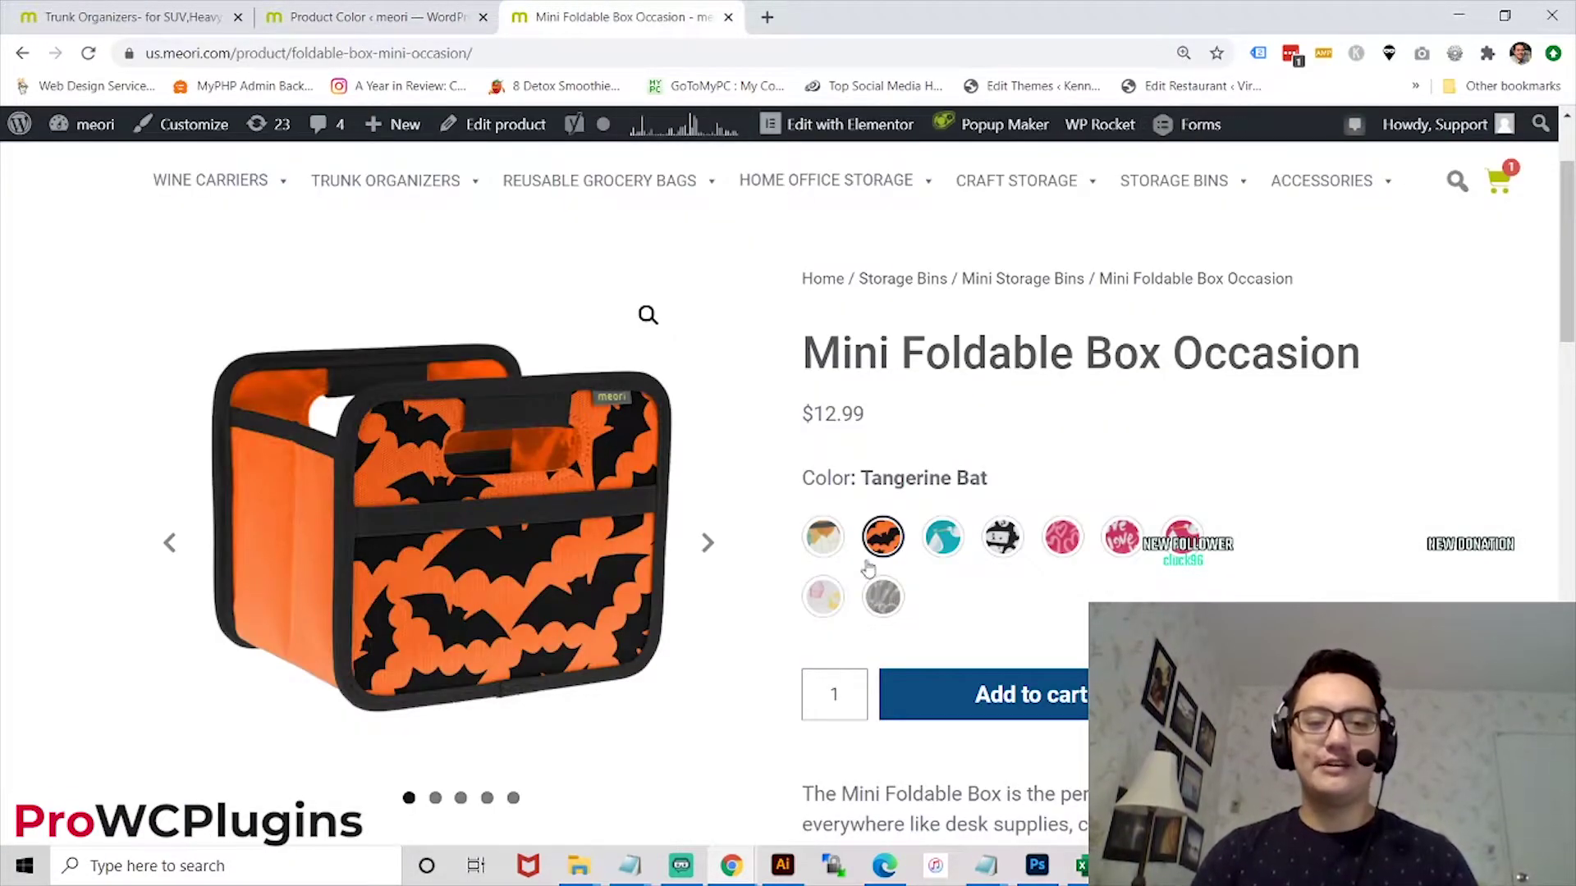
{"action": "left_click", "coordinate": [822, 535]}
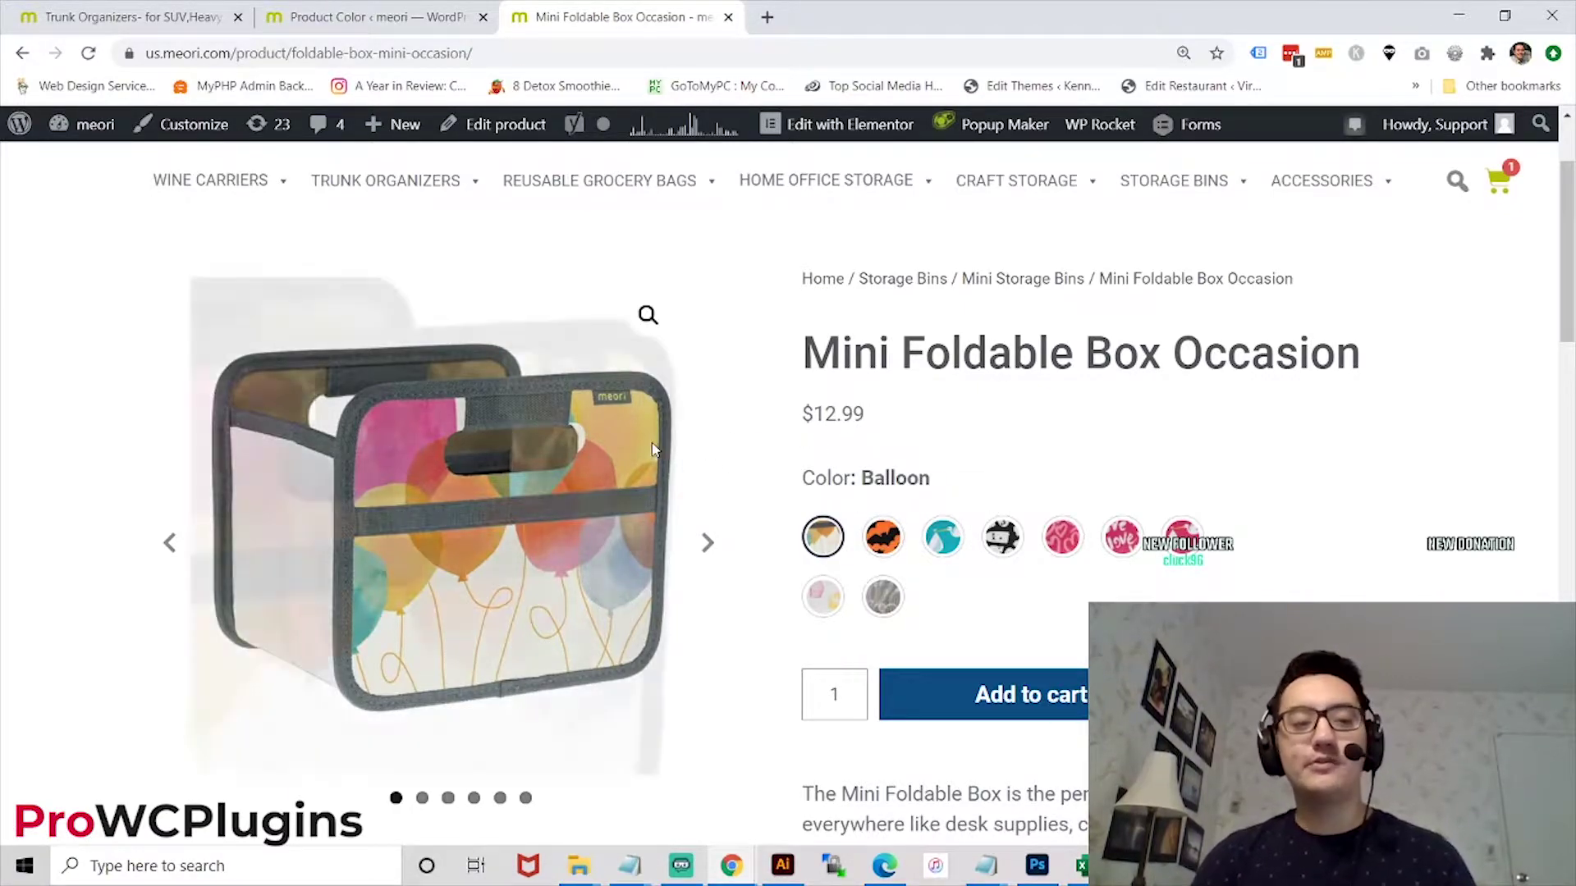
{"action": "mouse_move", "coordinate": [603, 460]}
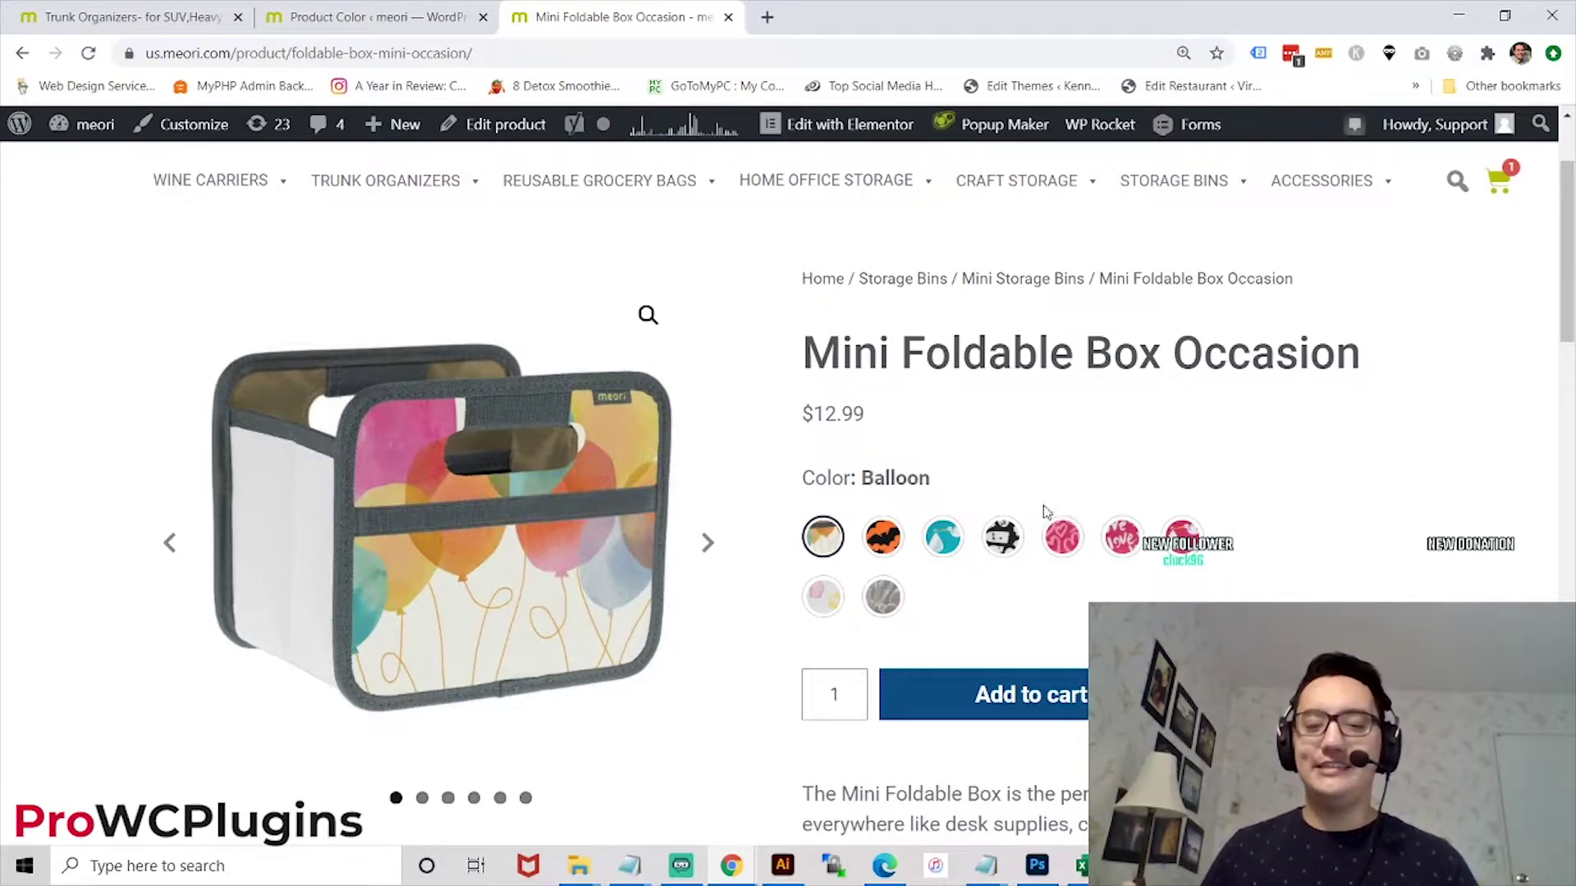
{"action": "left_click", "coordinate": [996, 546]}
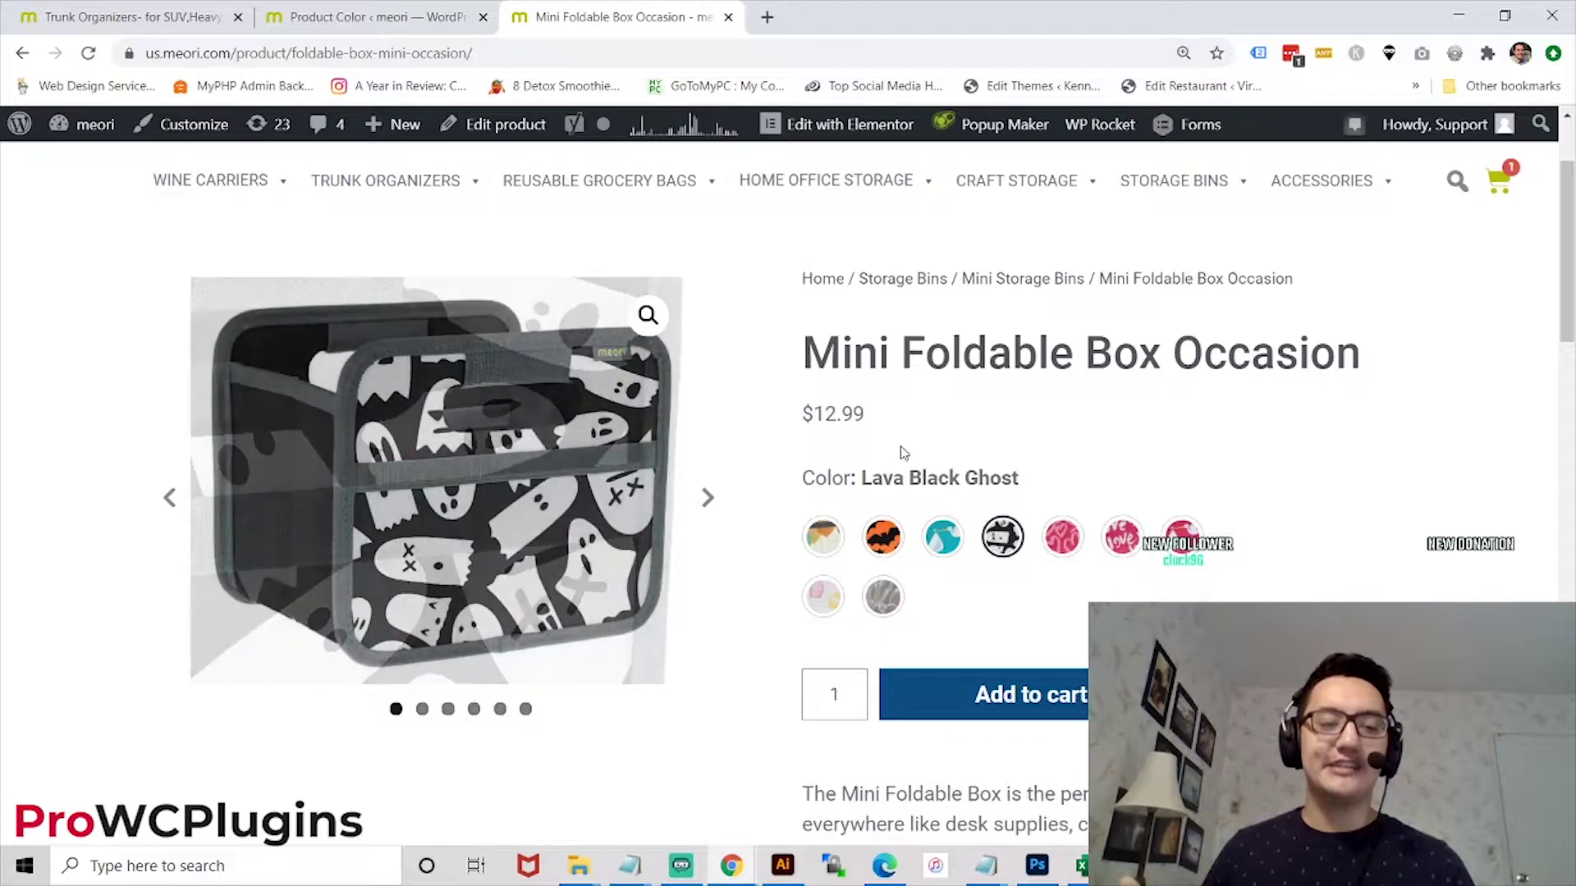
{"action": "left_click", "coordinate": [954, 555]}
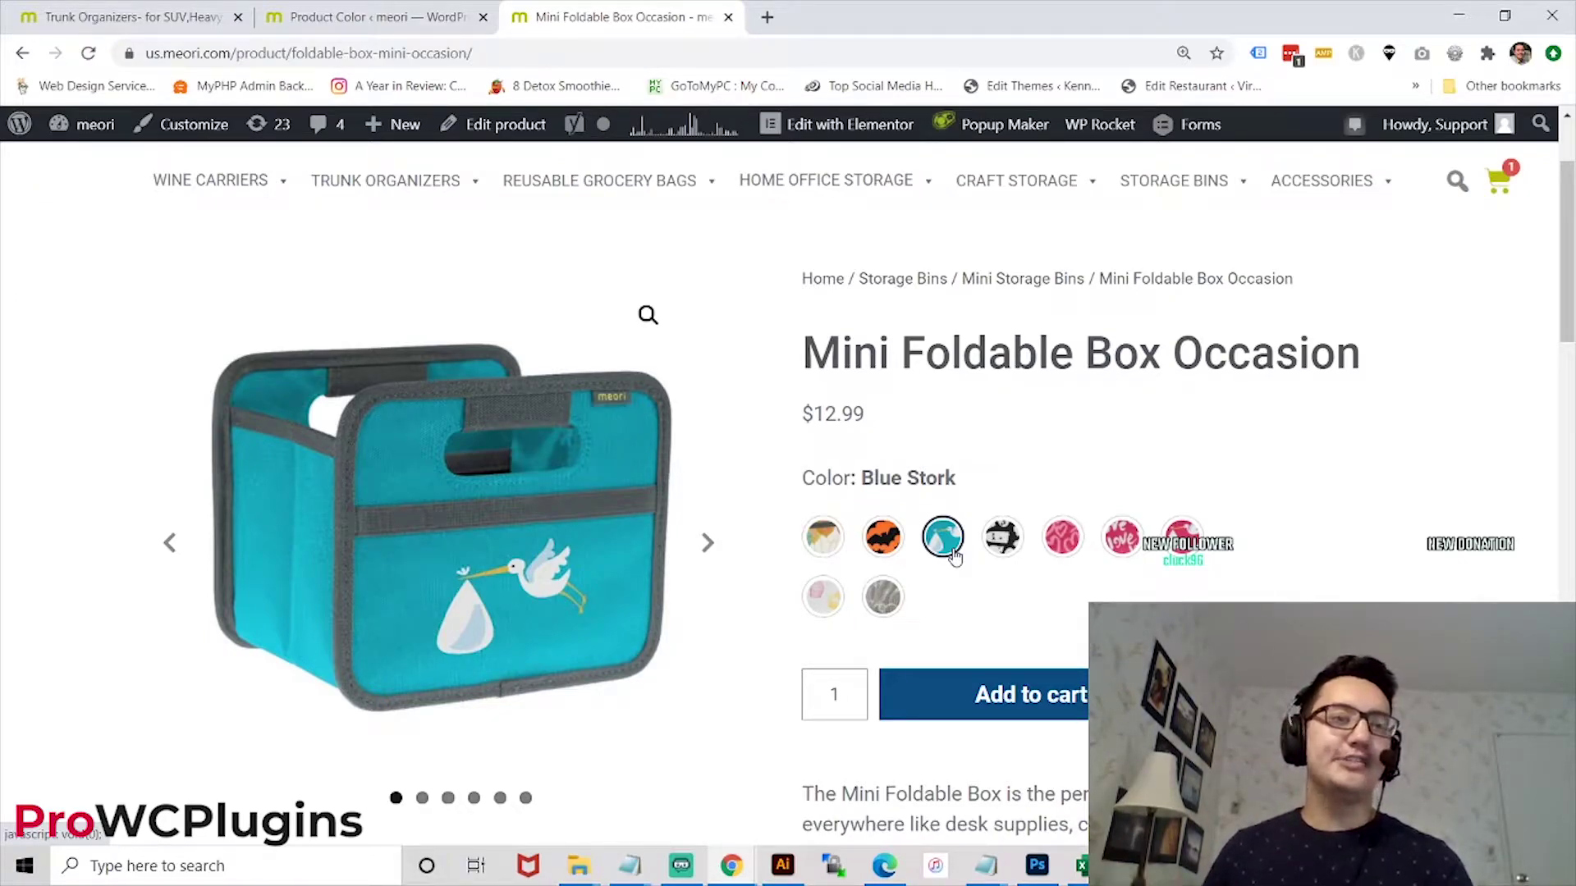
Step: Return to the Product Color terms and examine the new color form, including its image swatch field
{"action": "left_click", "coordinate": [348, 17]}
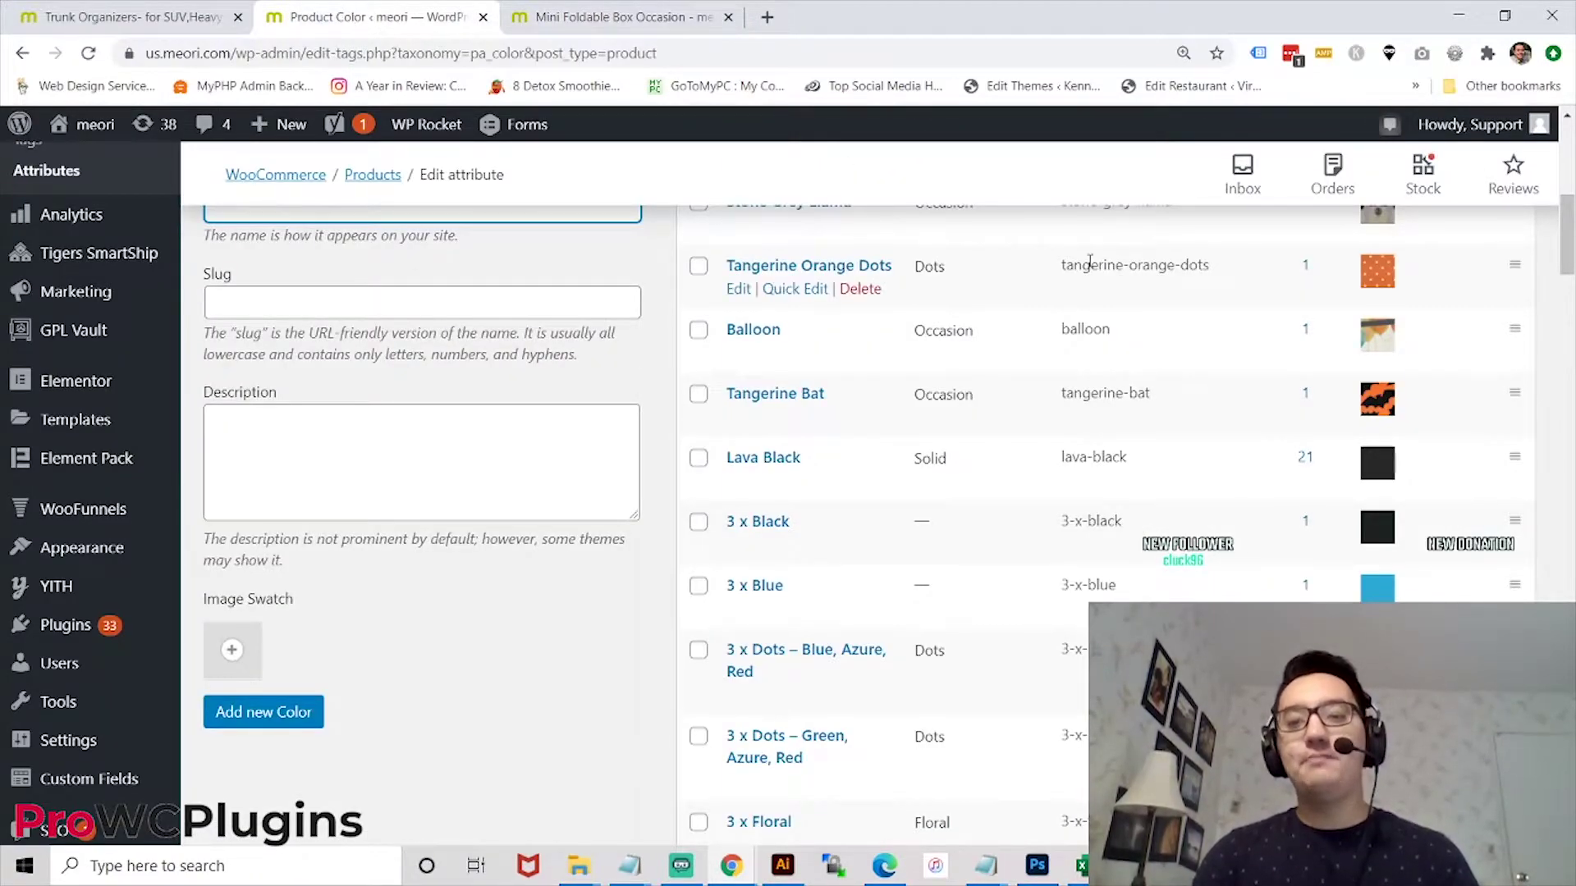
{"action": "mouse_move", "coordinate": [1572, 279]}
{"action": "left_mouse_down"}
{"action": "mouse_move", "coordinate": [1572, 238]}
{"action": "mouse_move", "coordinate": [1571, 277]}
{"action": "left_mouse_up"}
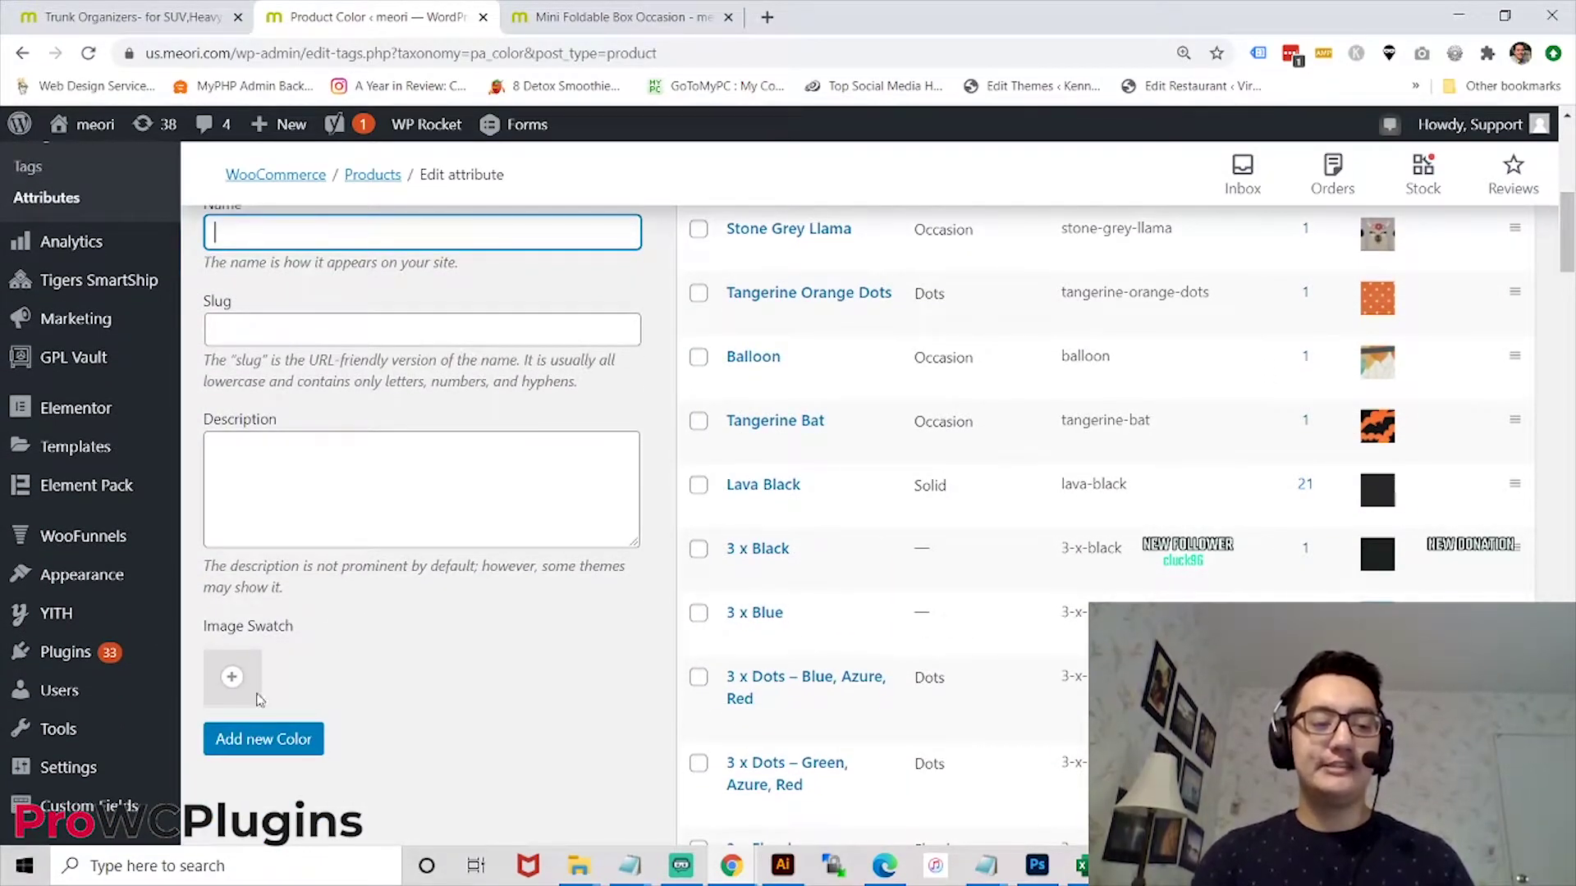
{"action": "left_click_drag", "start_coordinate": [1572, 257], "coordinate": [1571, 236]}
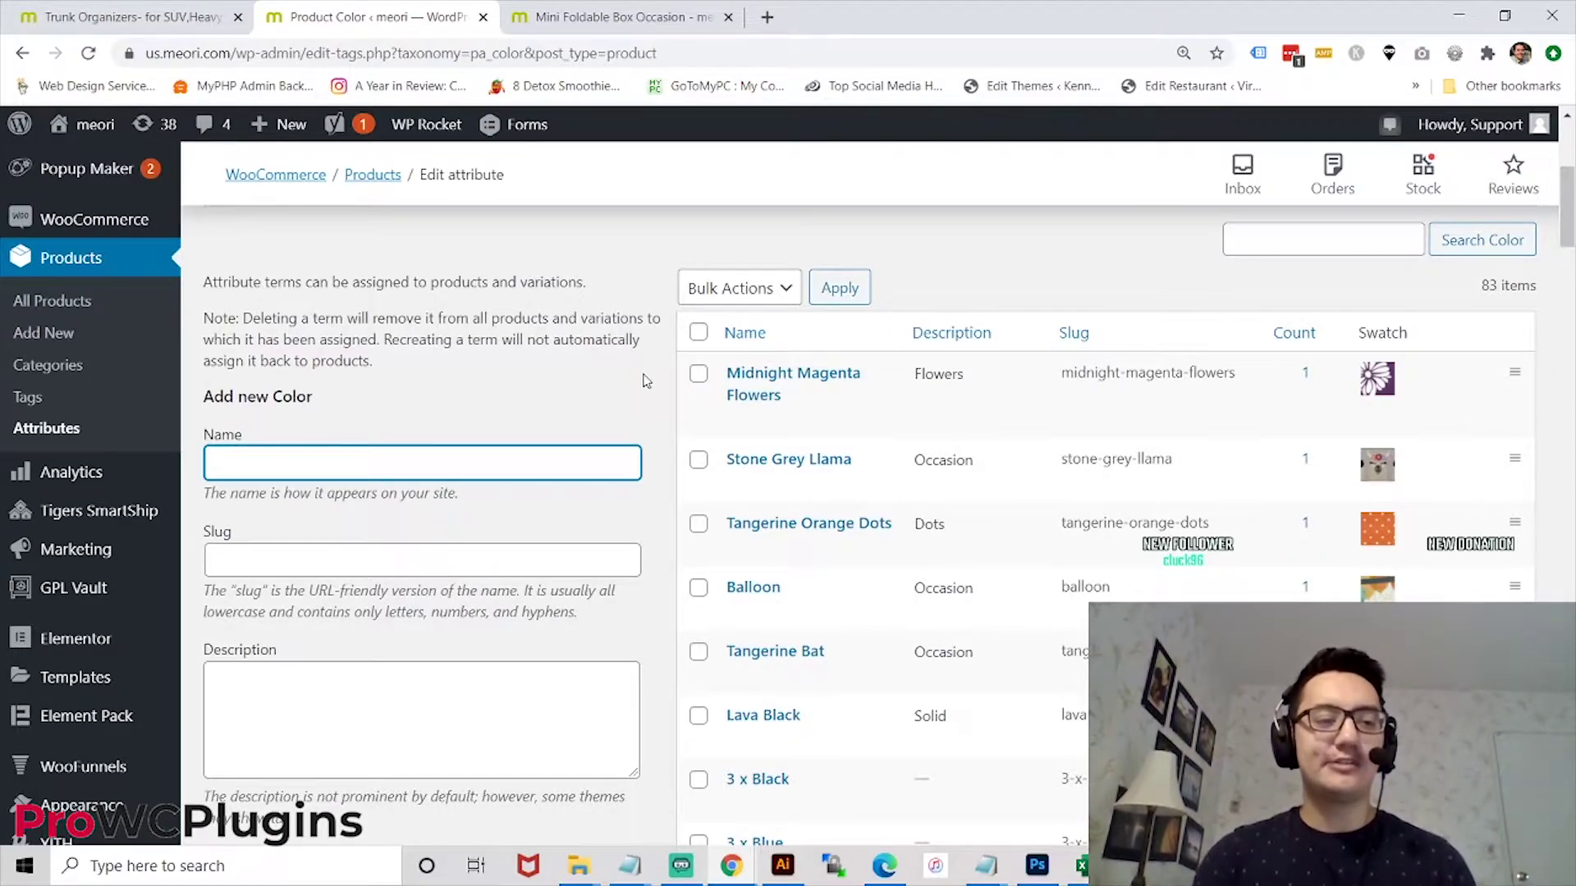
Step: Open the product attributes page in a new browser tab and open the Color attribute for editing
{"action": "right_click", "coordinate": [34, 441]}
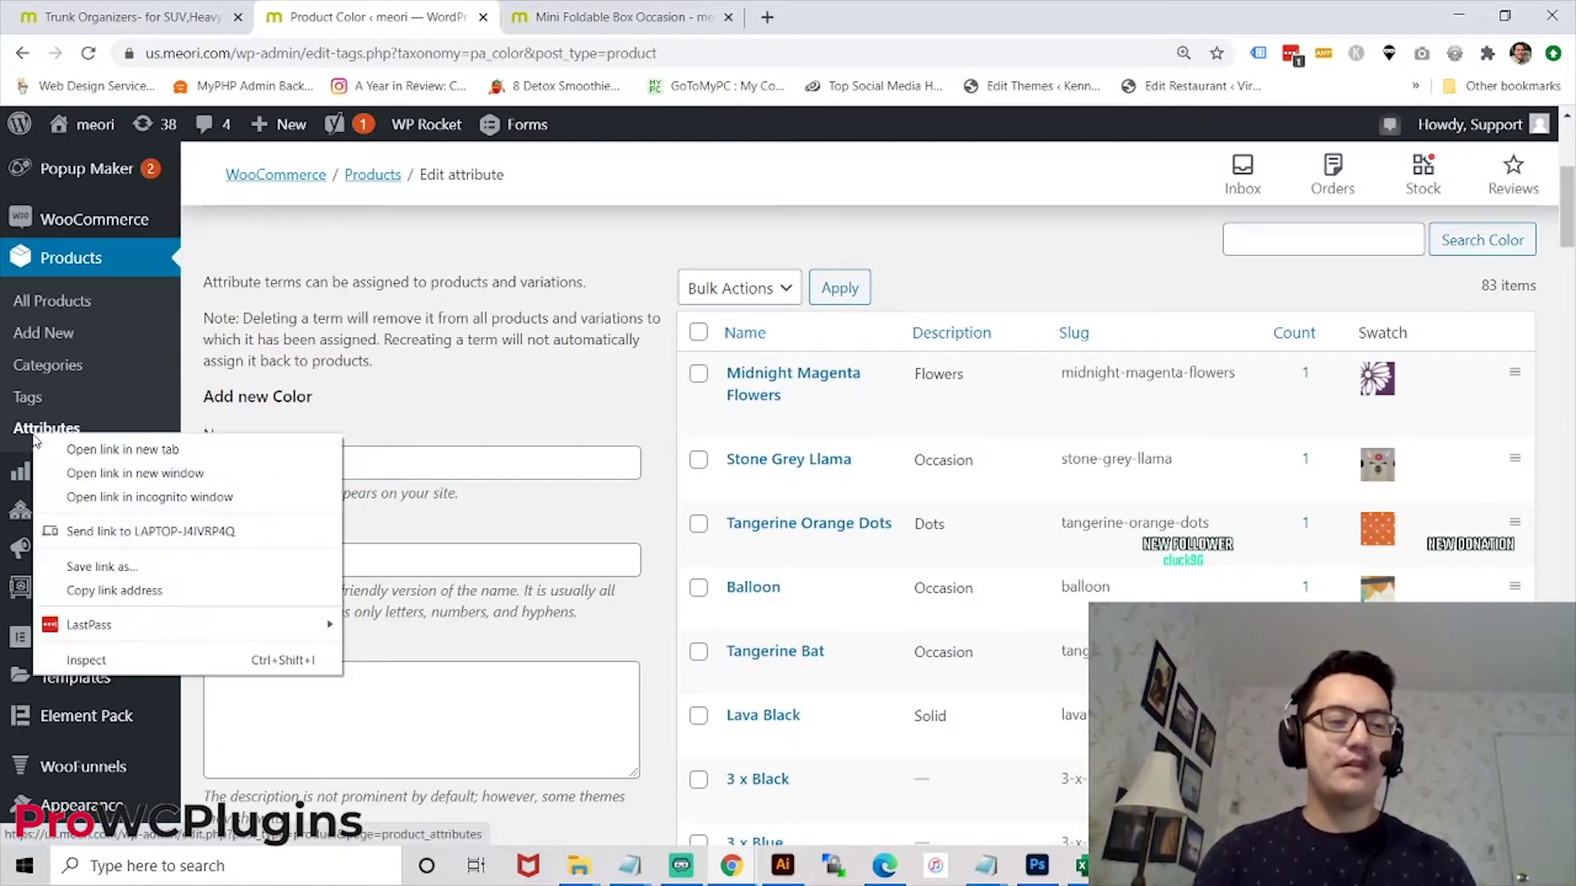
{"action": "left_click", "coordinate": [72, 450]}
{"action": "left_click", "coordinate": [907, 8]}
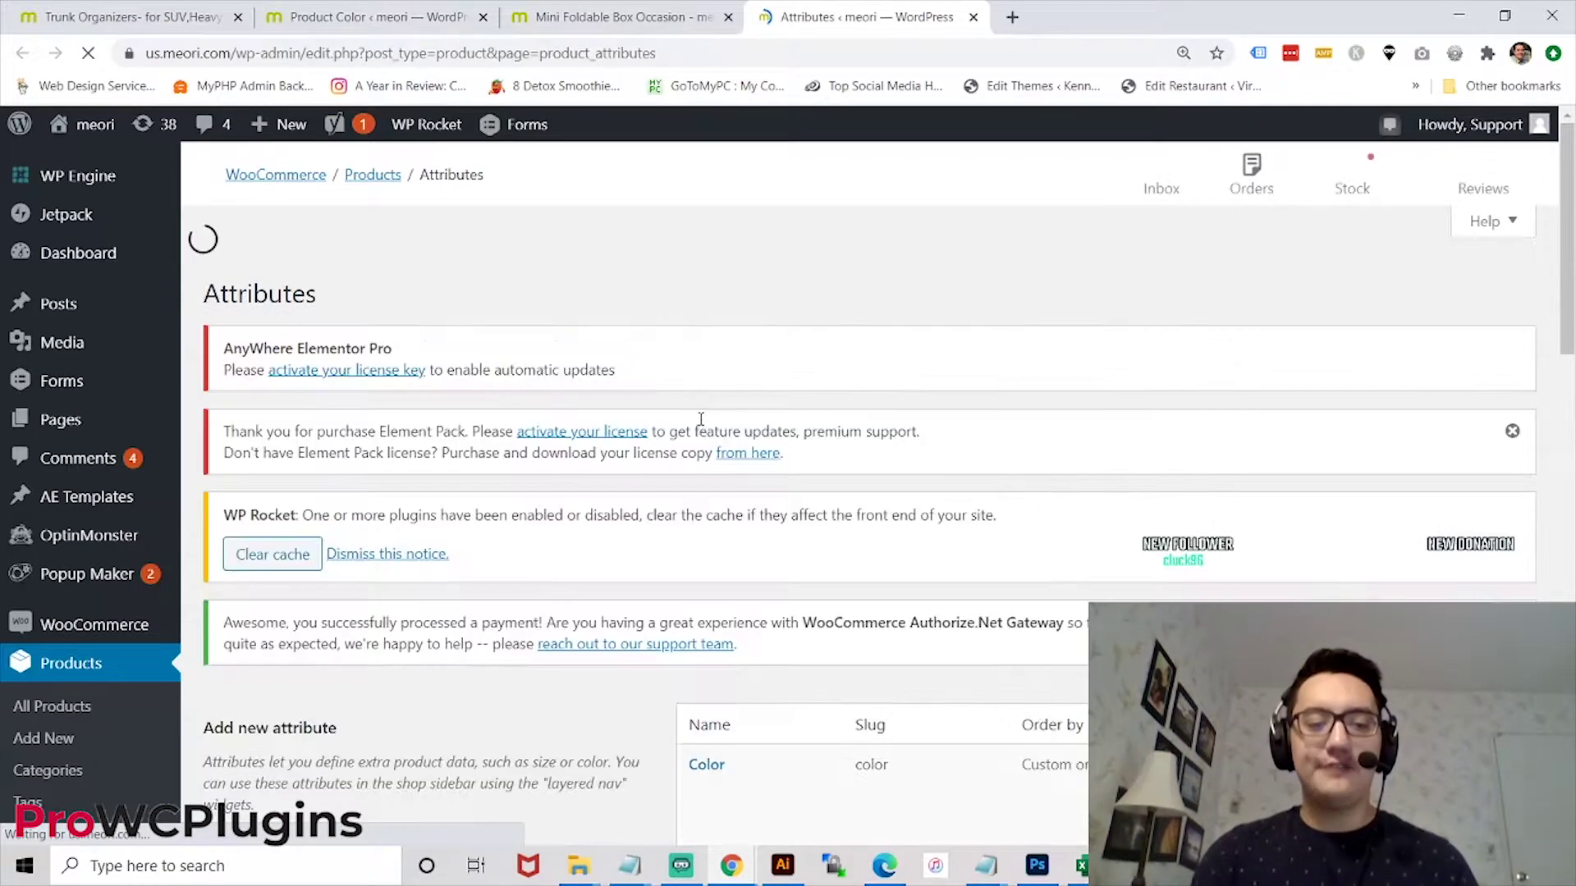
{"action": "scroll", "coordinate": [1571, 304], "scroll_direction": "down", "scroll_amount": 2}
{"action": "scroll", "coordinate": [711, 563], "scroll_direction": "down", "scroll_amount": 2}
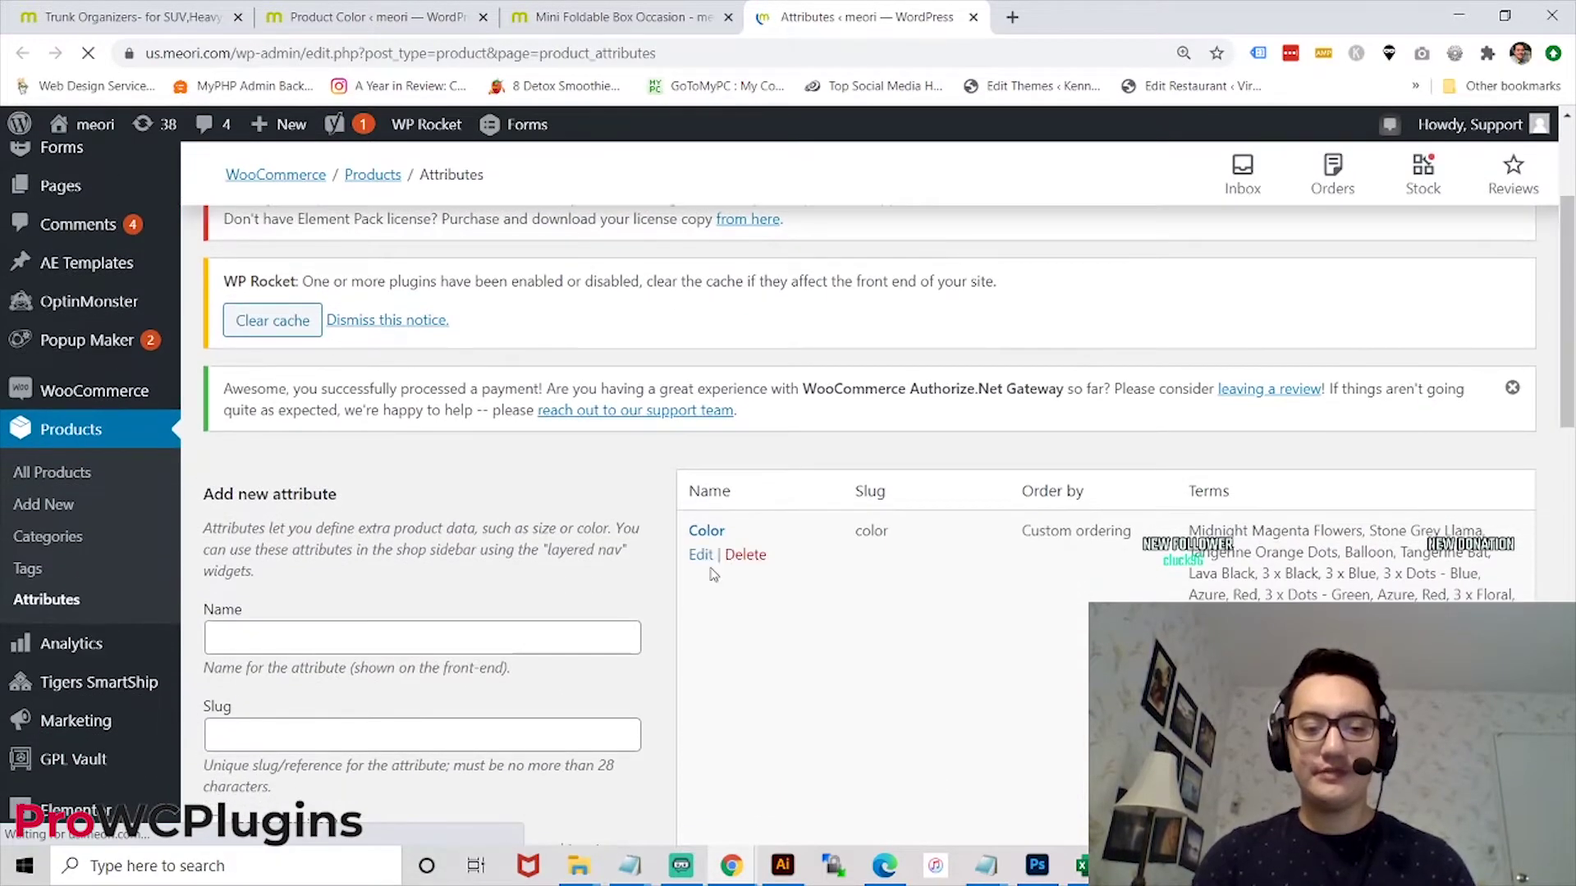
{"action": "left_click", "coordinate": [702, 506]}
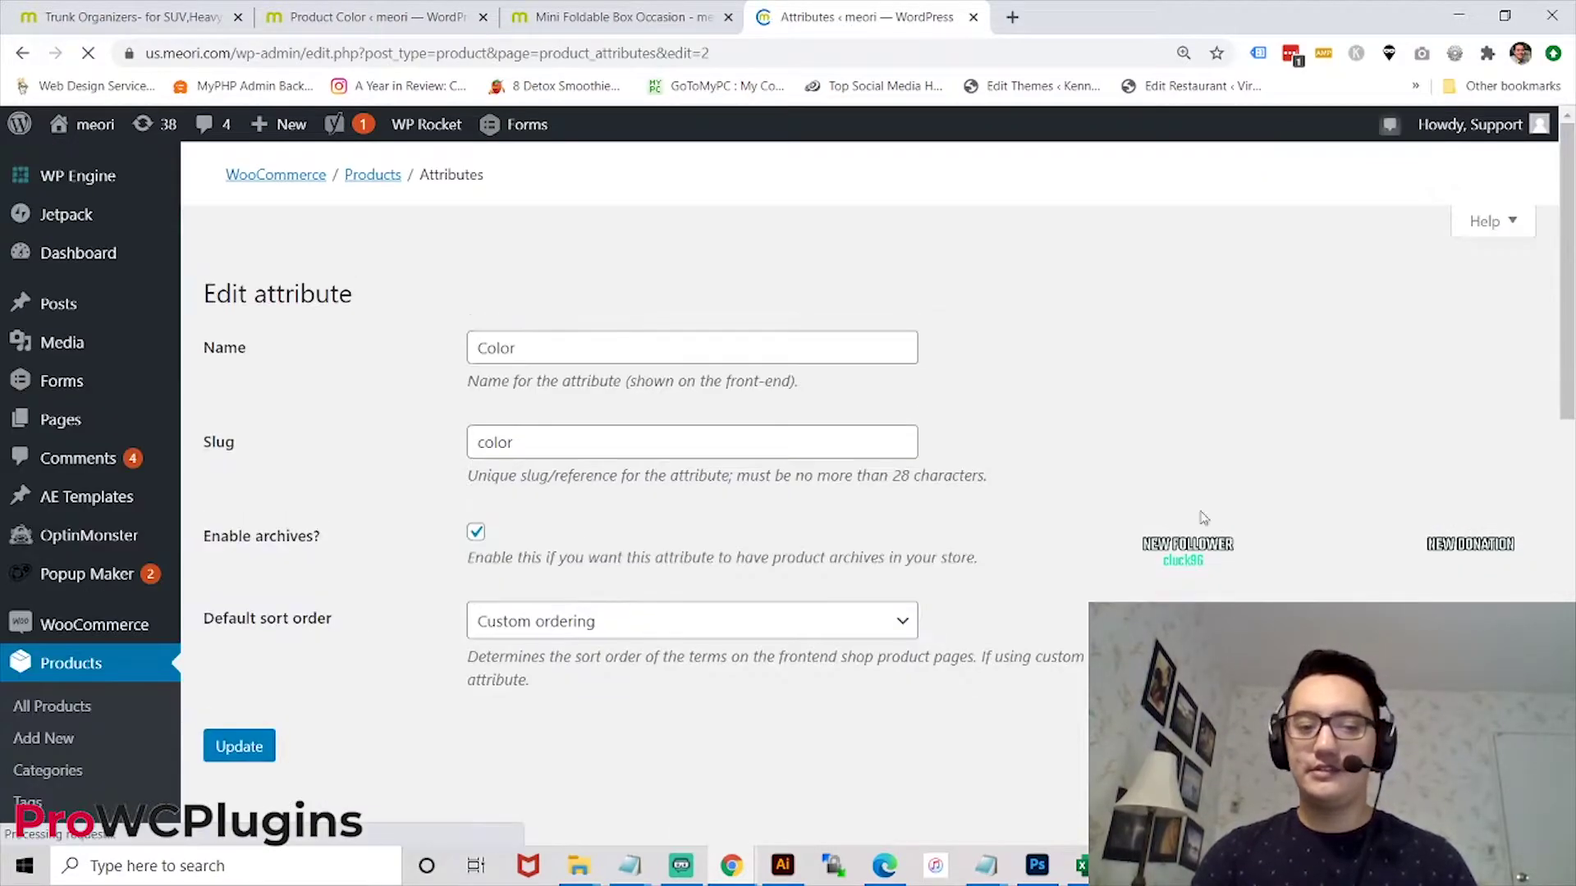
Step: Review the available swatch types for the Color attribute, keeping Image Swatch selected
{"action": "left_click_drag", "start_coordinate": [1573, 230], "coordinate": [1573, 441]}
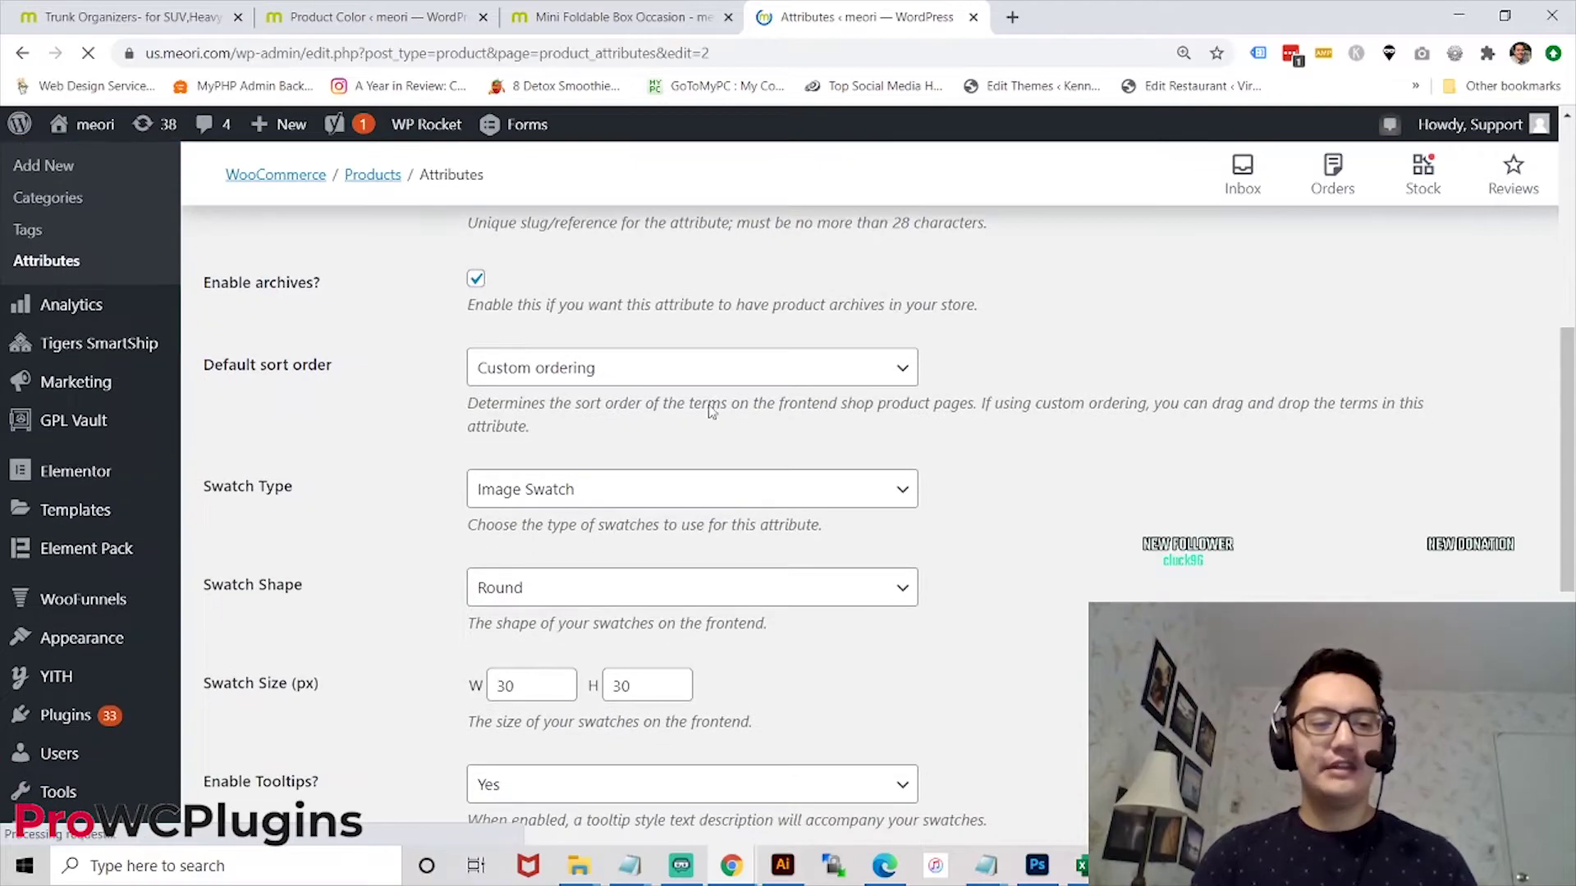
{"action": "left_click", "coordinate": [601, 500]}
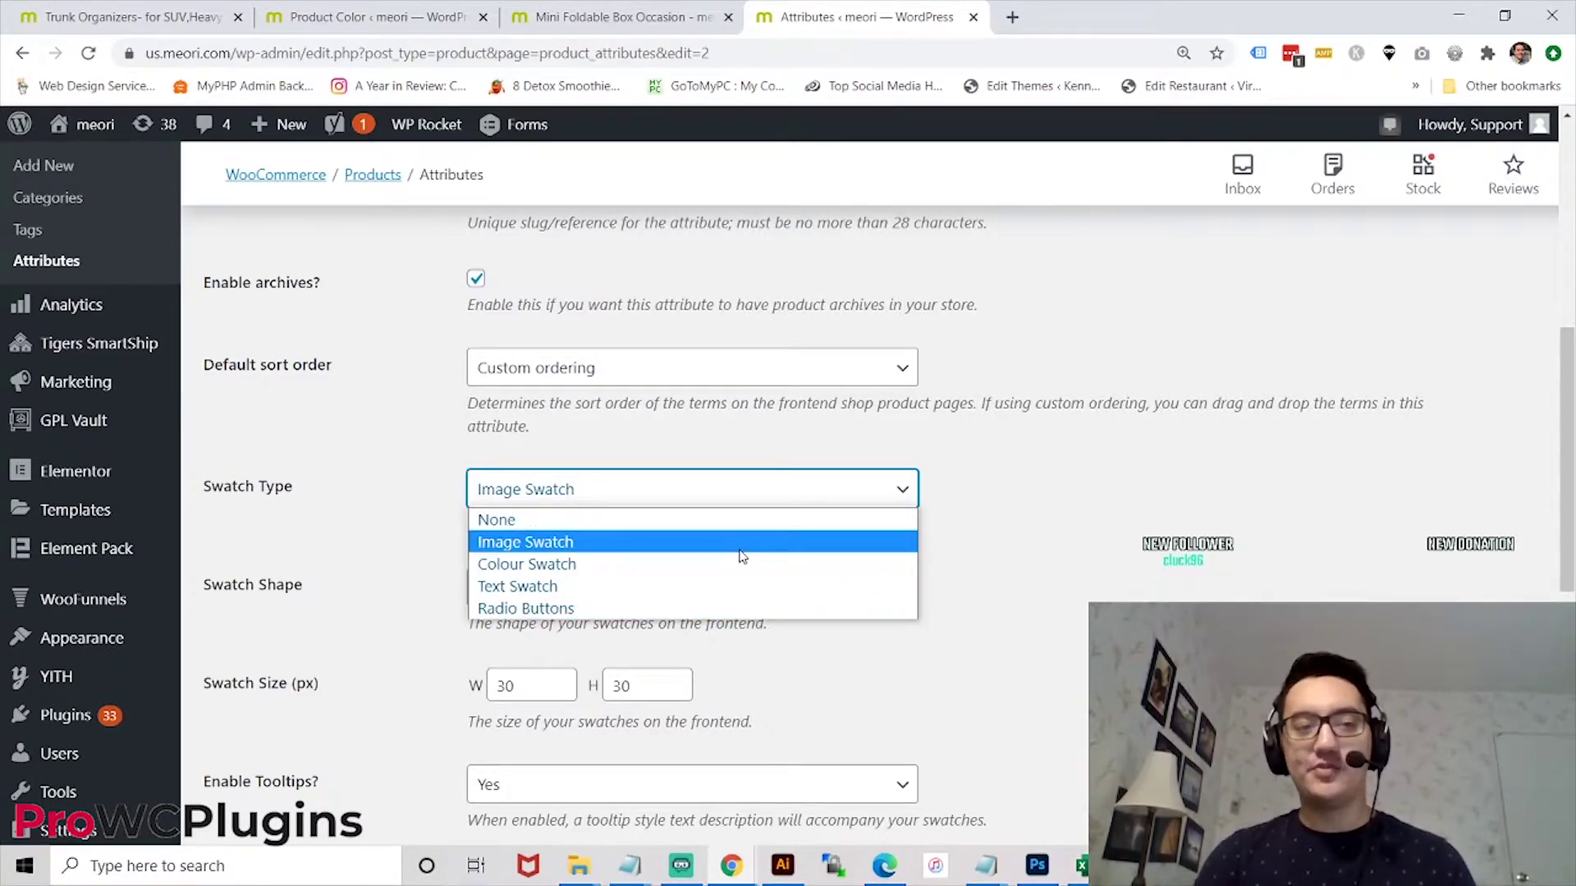
{"action": "left_click", "coordinate": [1066, 415]}
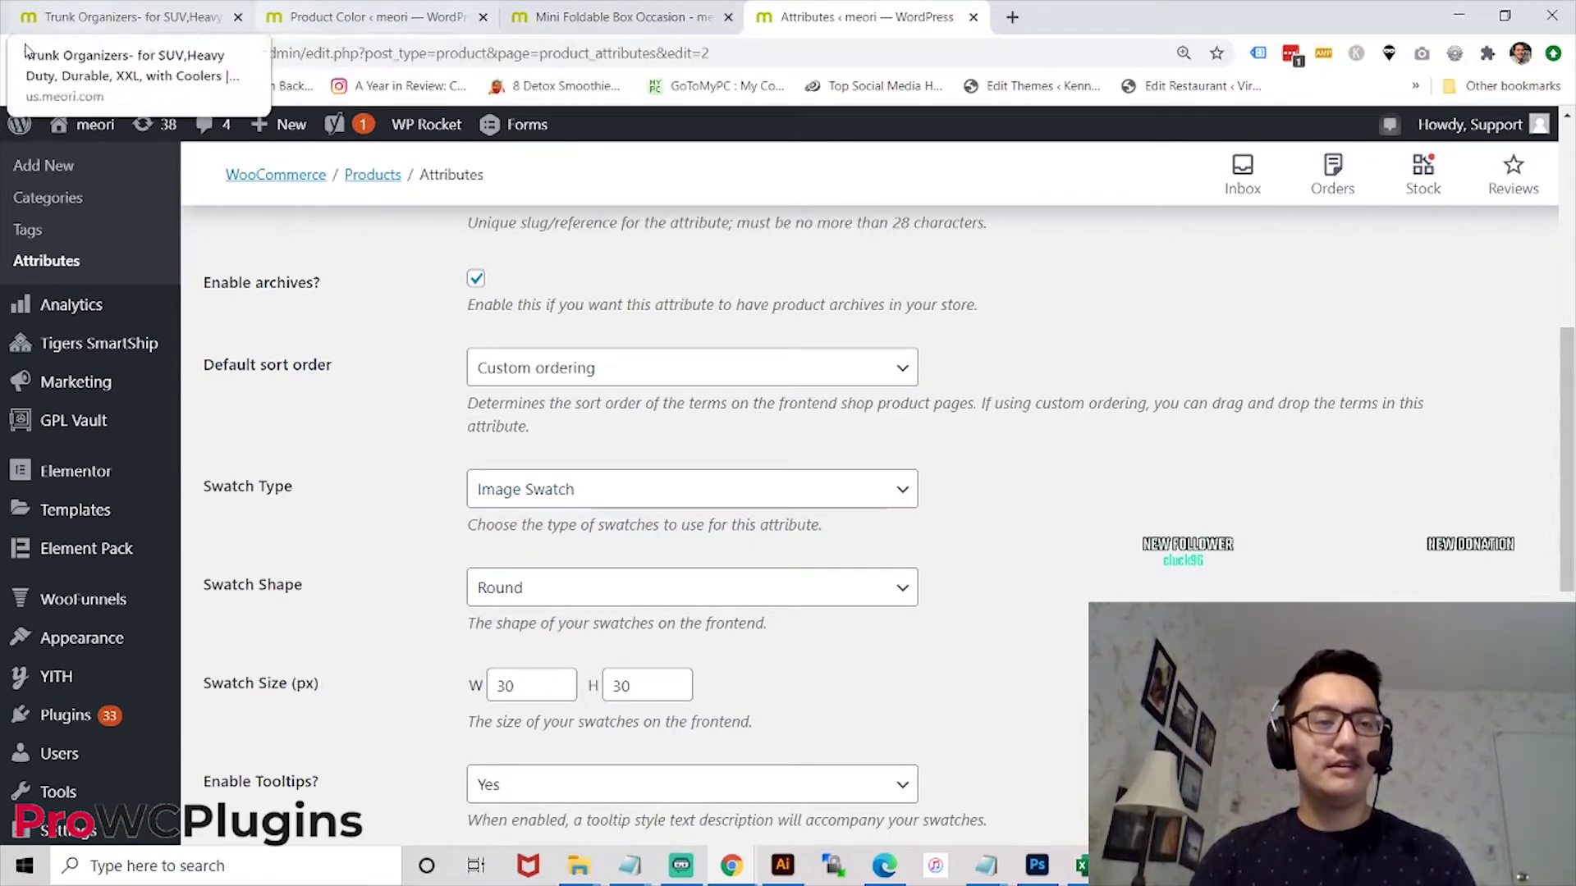
Step: Leave the Color attribute editor and review the Product Color terms, their image swatches and the new color form
{"action": "left_click", "coordinate": [21, 55]}
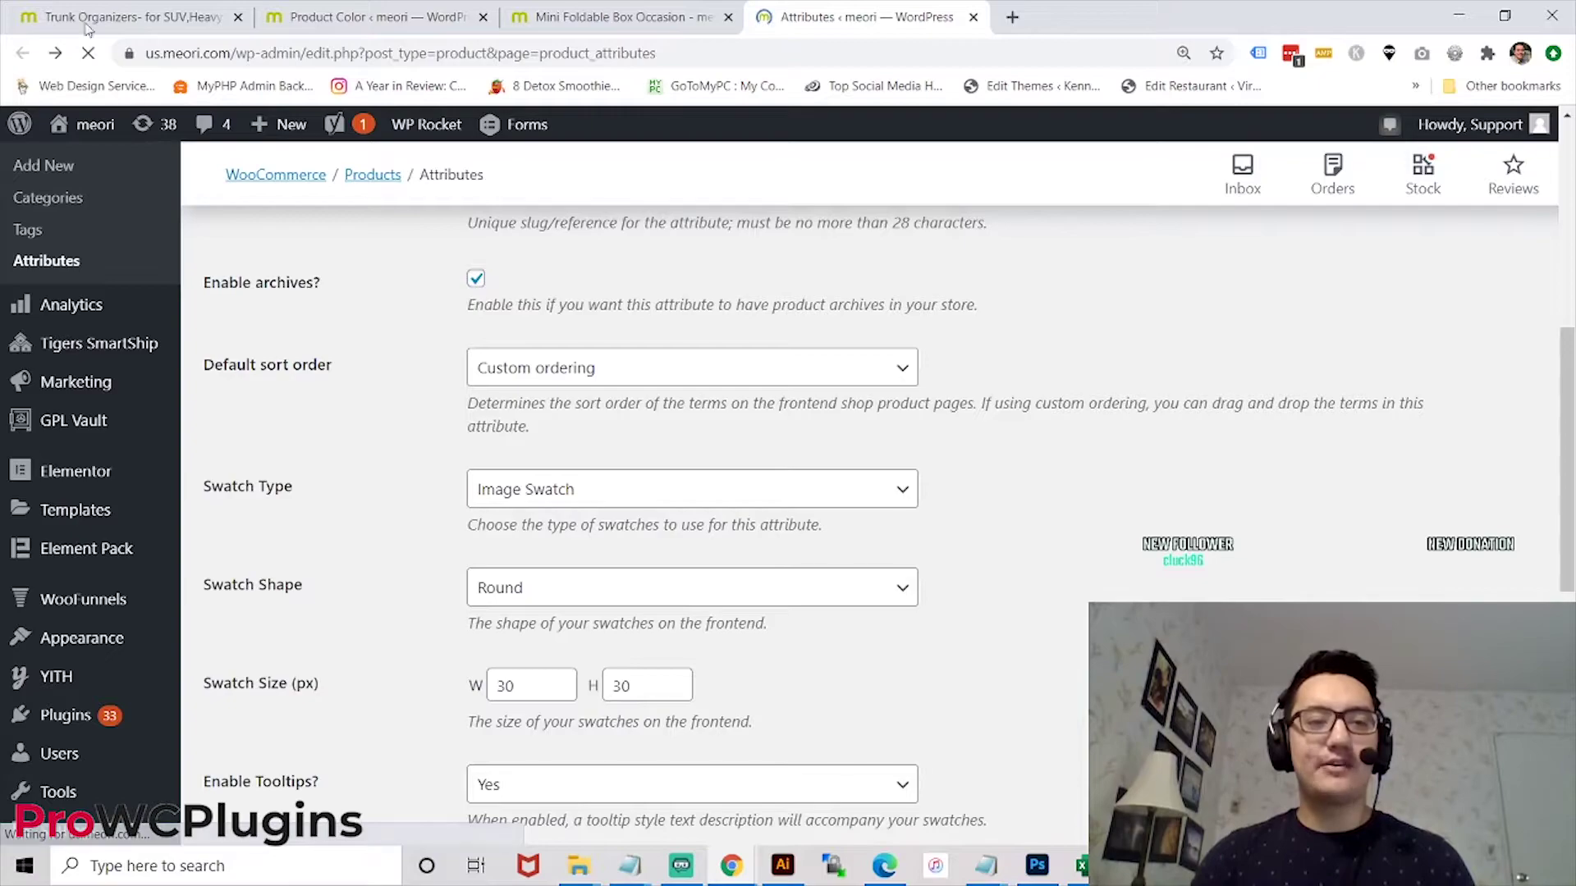
{"action": "left_click", "coordinate": [371, 10]}
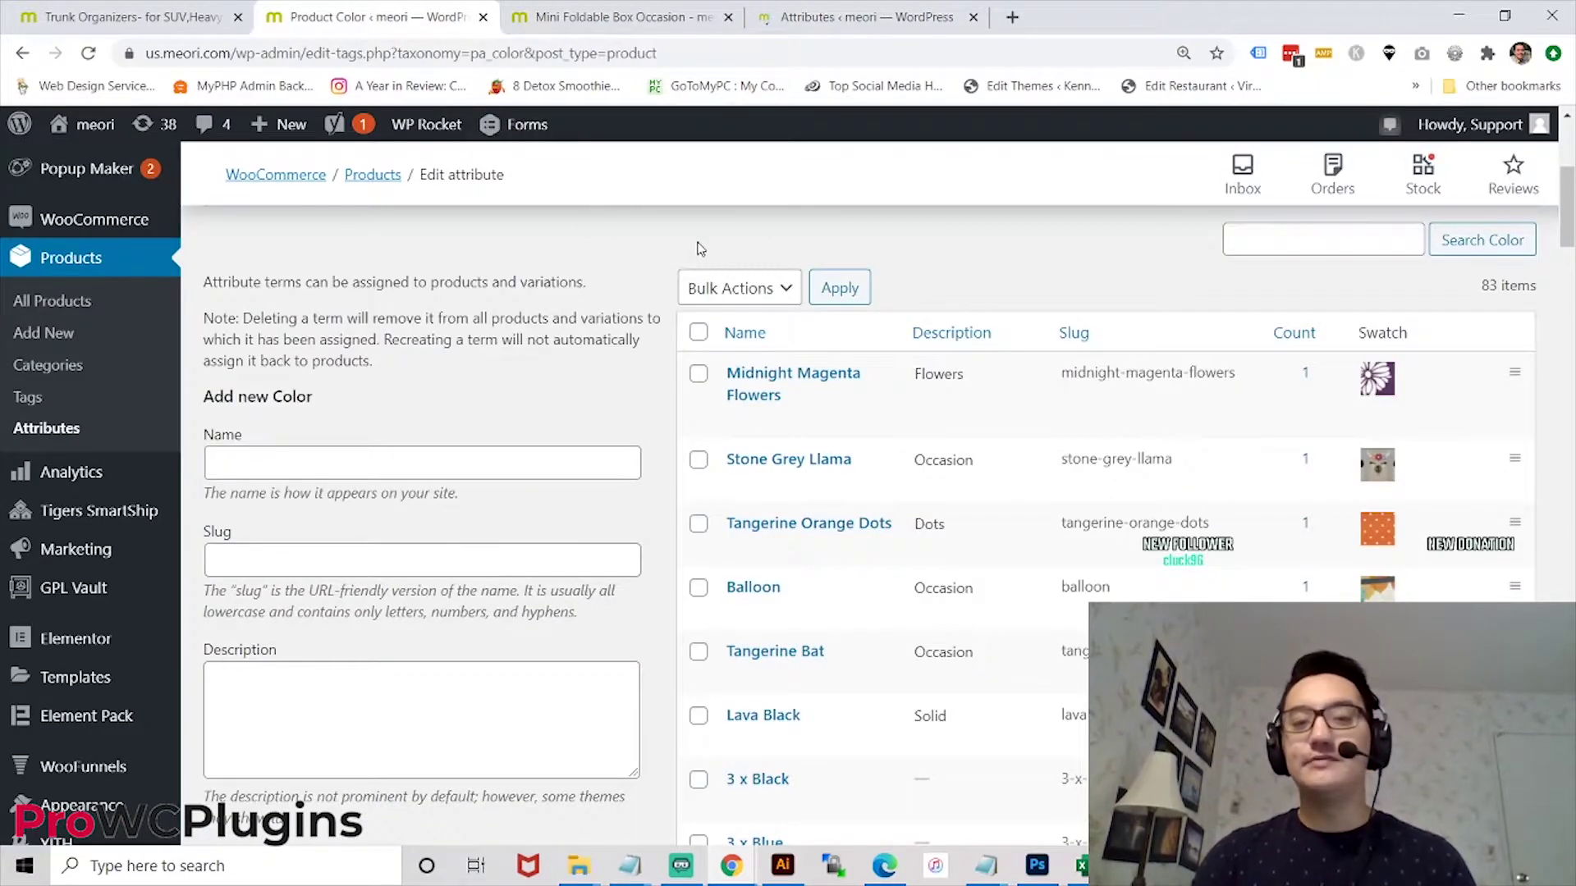
{"action": "scroll", "coordinate": [1363, 469], "scroll_direction": "down", "scroll_amount": 5}
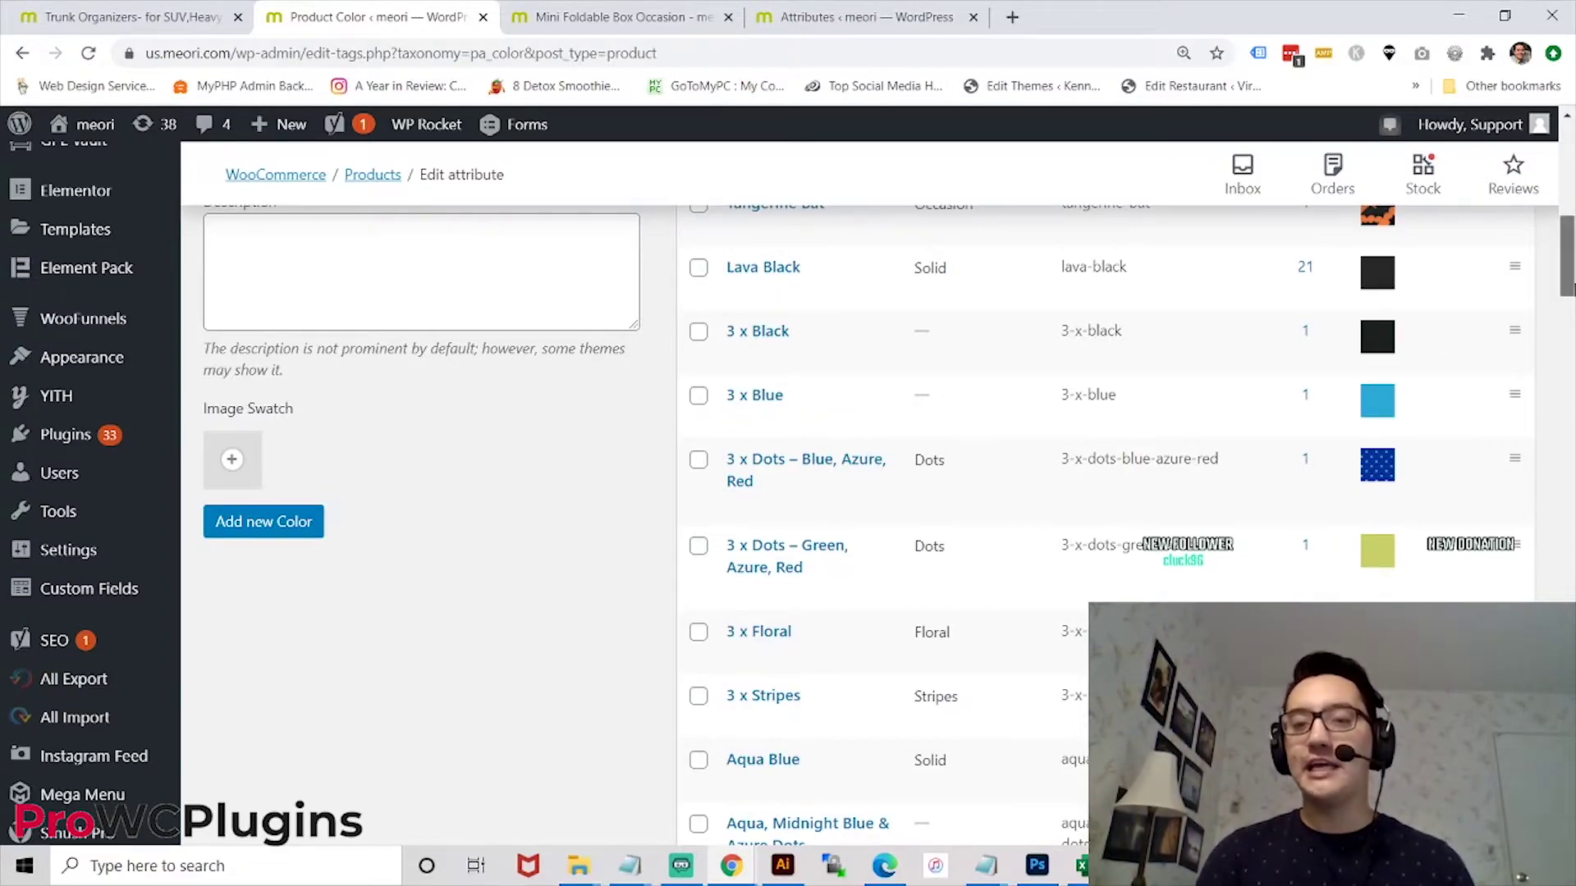
{"action": "scroll", "coordinate": [1568, 281], "scroll_direction": "up", "scroll_amount": 1}
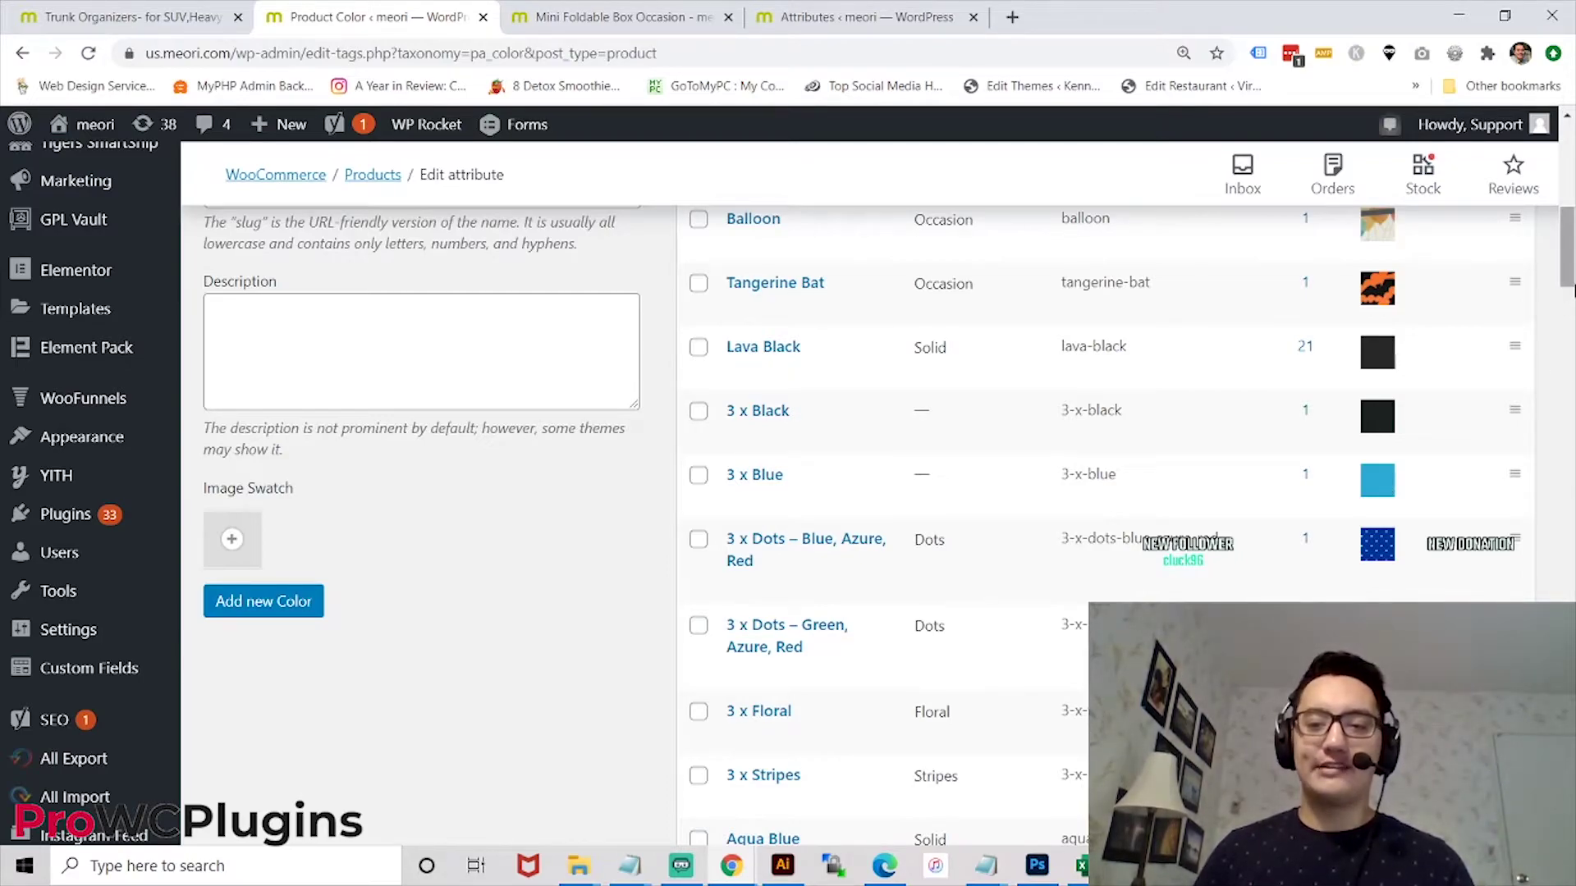
{"action": "scroll", "coordinate": [1572, 230], "scroll_direction": "up", "scroll_amount": 1}
{"action": "left_click_drag", "start_coordinate": [1571, 230], "coordinate": [1567, 144]}
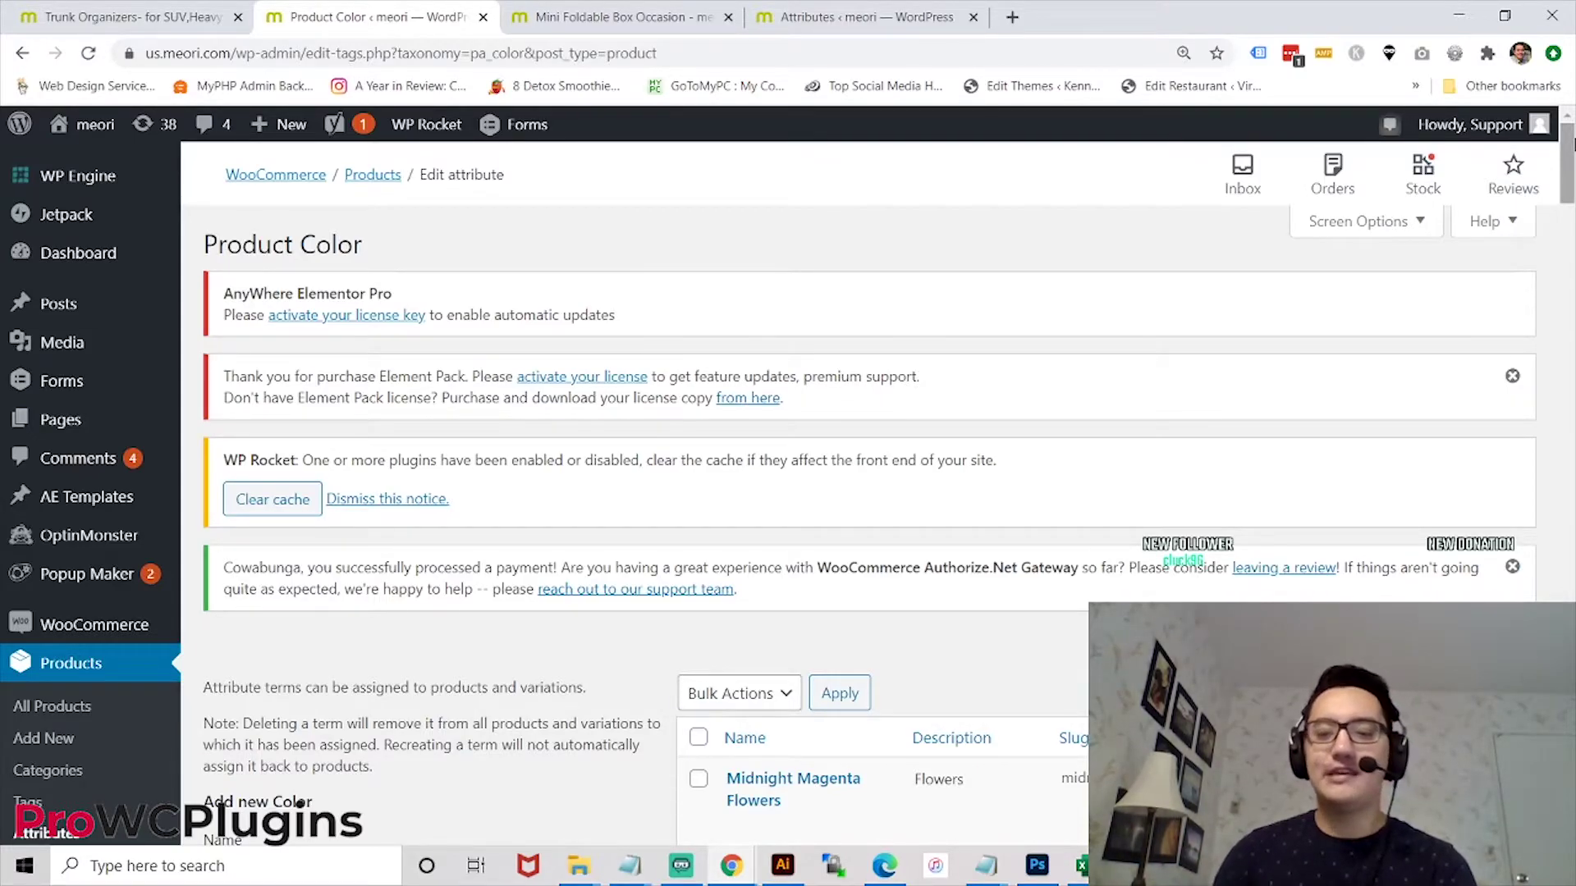
{"action": "mouse_move", "coordinate": [1569, 143]}
{"action": "left_mouse_down"}
{"action": "mouse_move", "coordinate": [1571, 493]}
{"action": "mouse_move", "coordinate": [1569, 119]}
{"action": "left_mouse_up"}
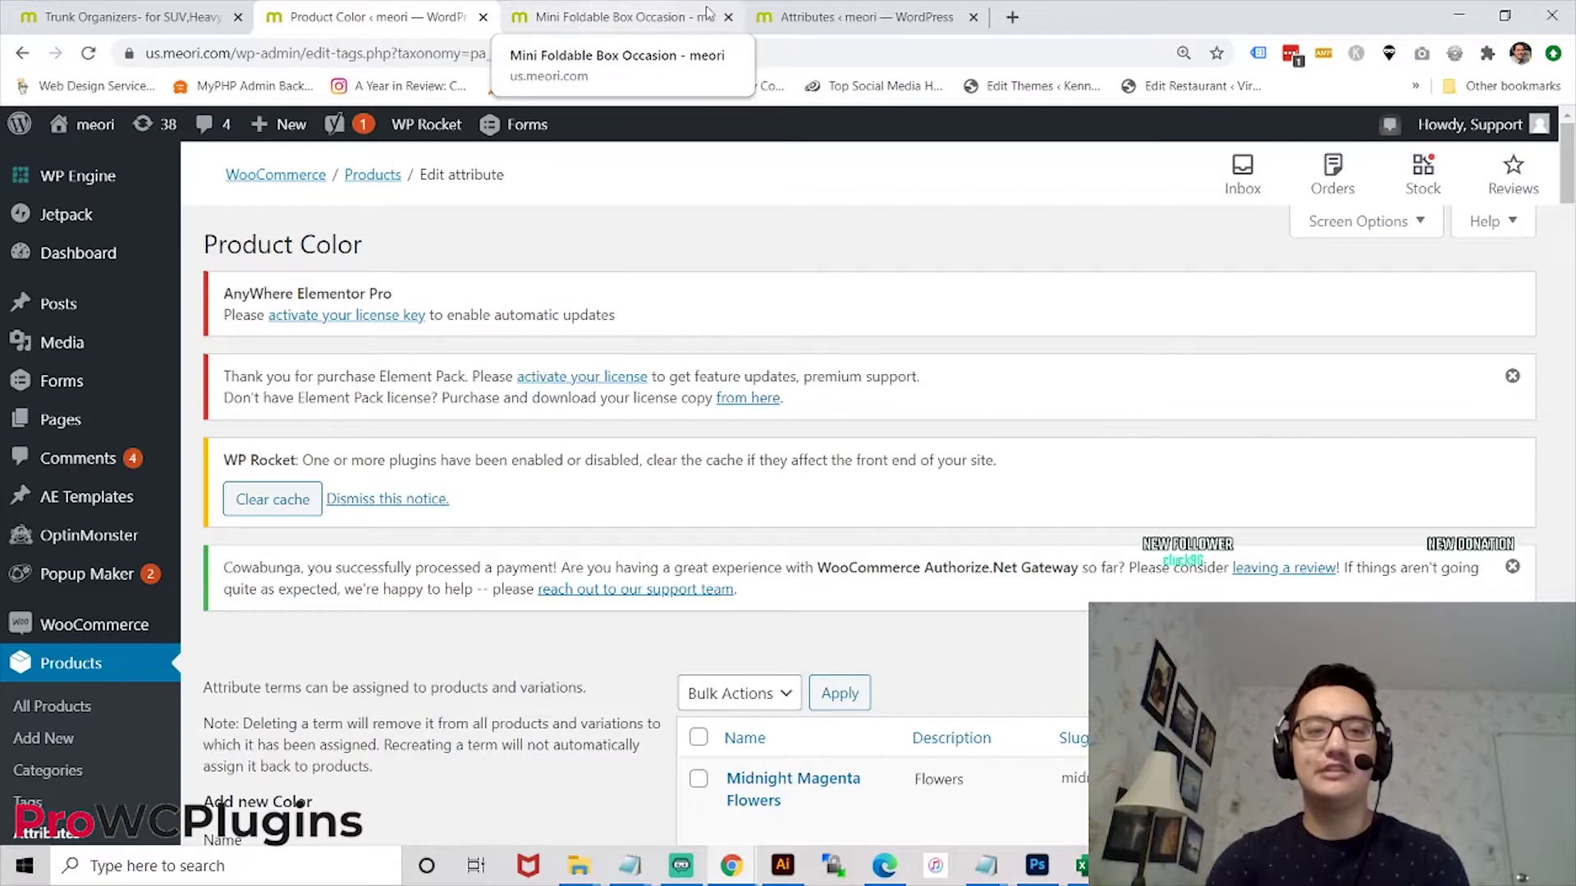
Step: Examine the Color entry and swatch type option on the product attributes page, and return to the Trunk Organizers category page
{"action": "left_click", "coordinate": [821, 17]}
{"action": "left_click_drag", "start_coordinate": [1568, 370], "coordinate": [1571, 549]}
{"action": "mouse_move", "coordinate": [1185, 583]}
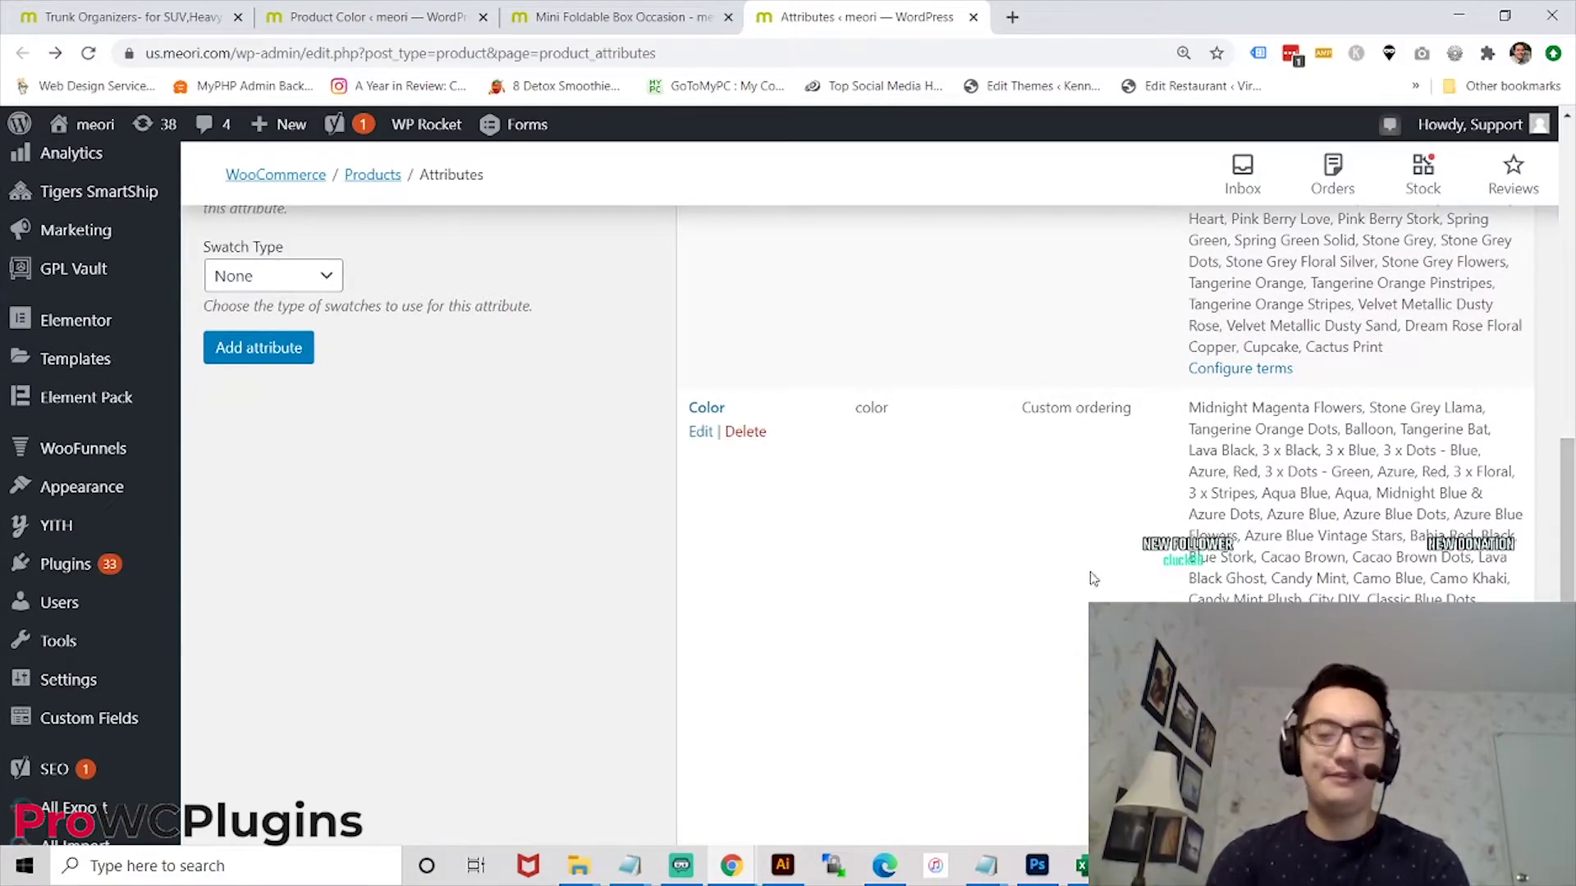
{"action": "left_click_drag", "start_coordinate": [1572, 473], "coordinate": [1573, 379]}
{"action": "mouse_move", "coordinate": [1573, 379]}
{"action": "left_mouse_down"}
{"action": "mouse_move", "coordinate": [1573, 269]}
{"action": "mouse_move", "coordinate": [1573, 404]}
{"action": "left_mouse_up"}
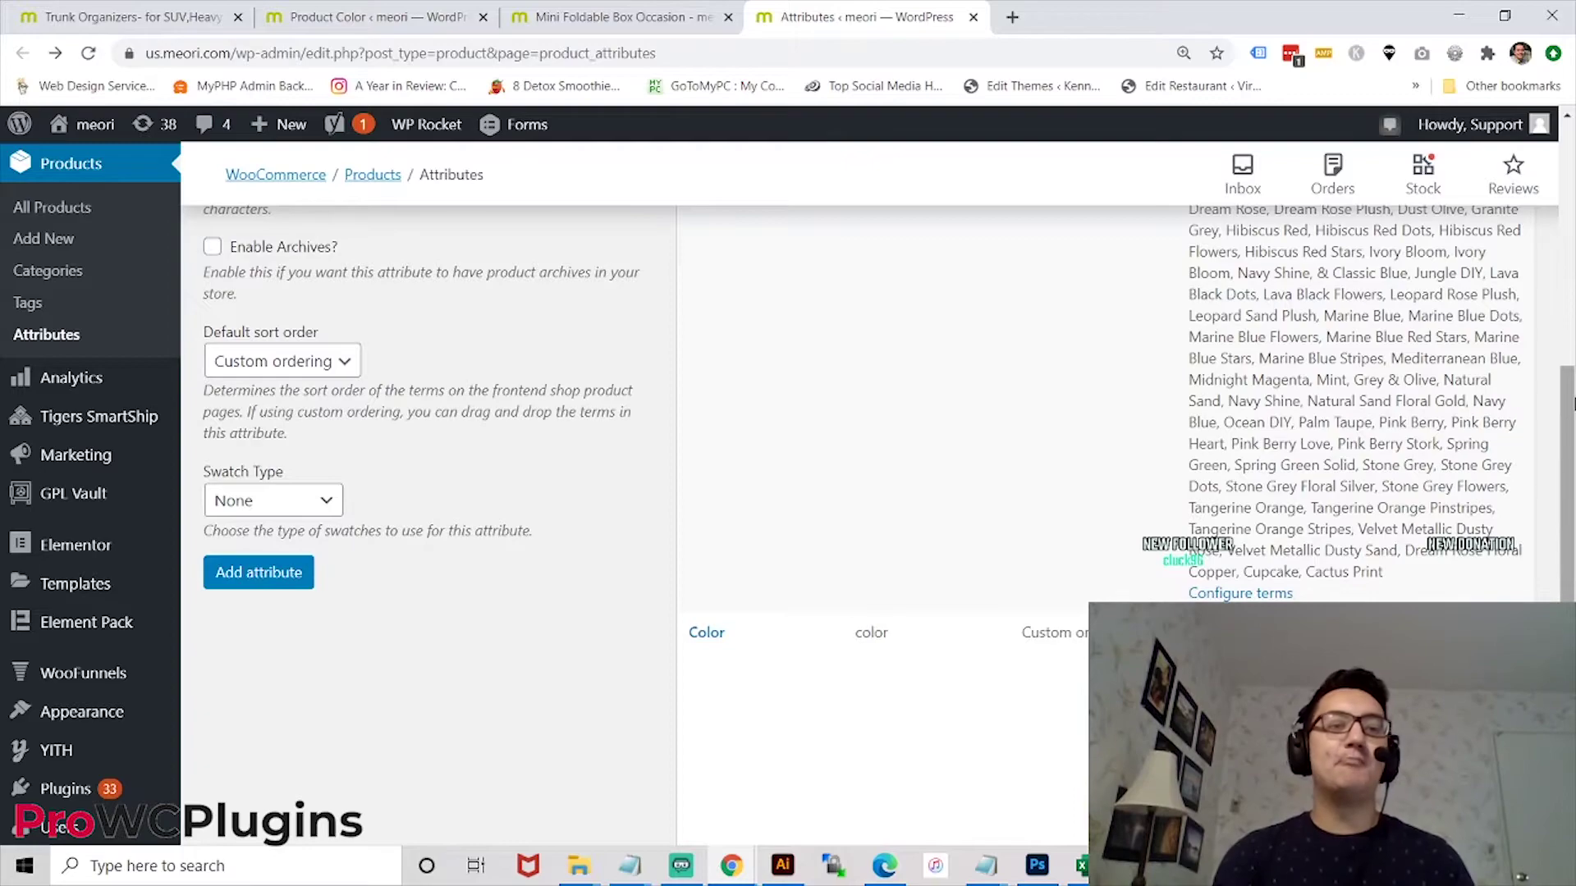
{"action": "left_click", "coordinate": [97, 5]}
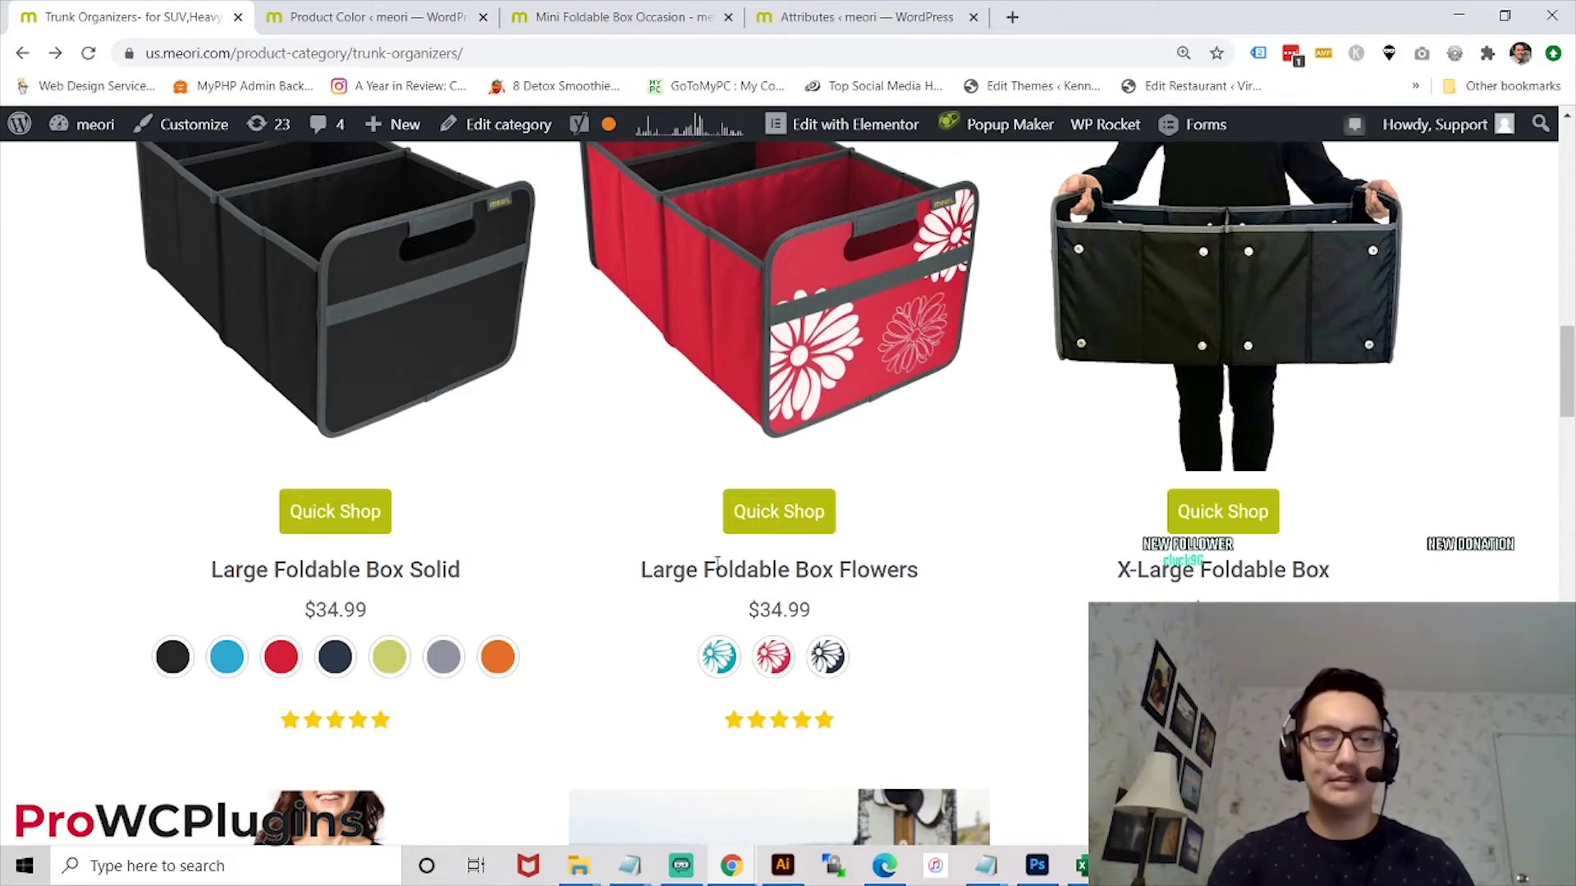
Step: Look through the site's installed plugins down to the WooCommerce extensions, and return to the Mini Foldable Box Occasion product page
{"action": "left_click", "coordinate": [866, 16]}
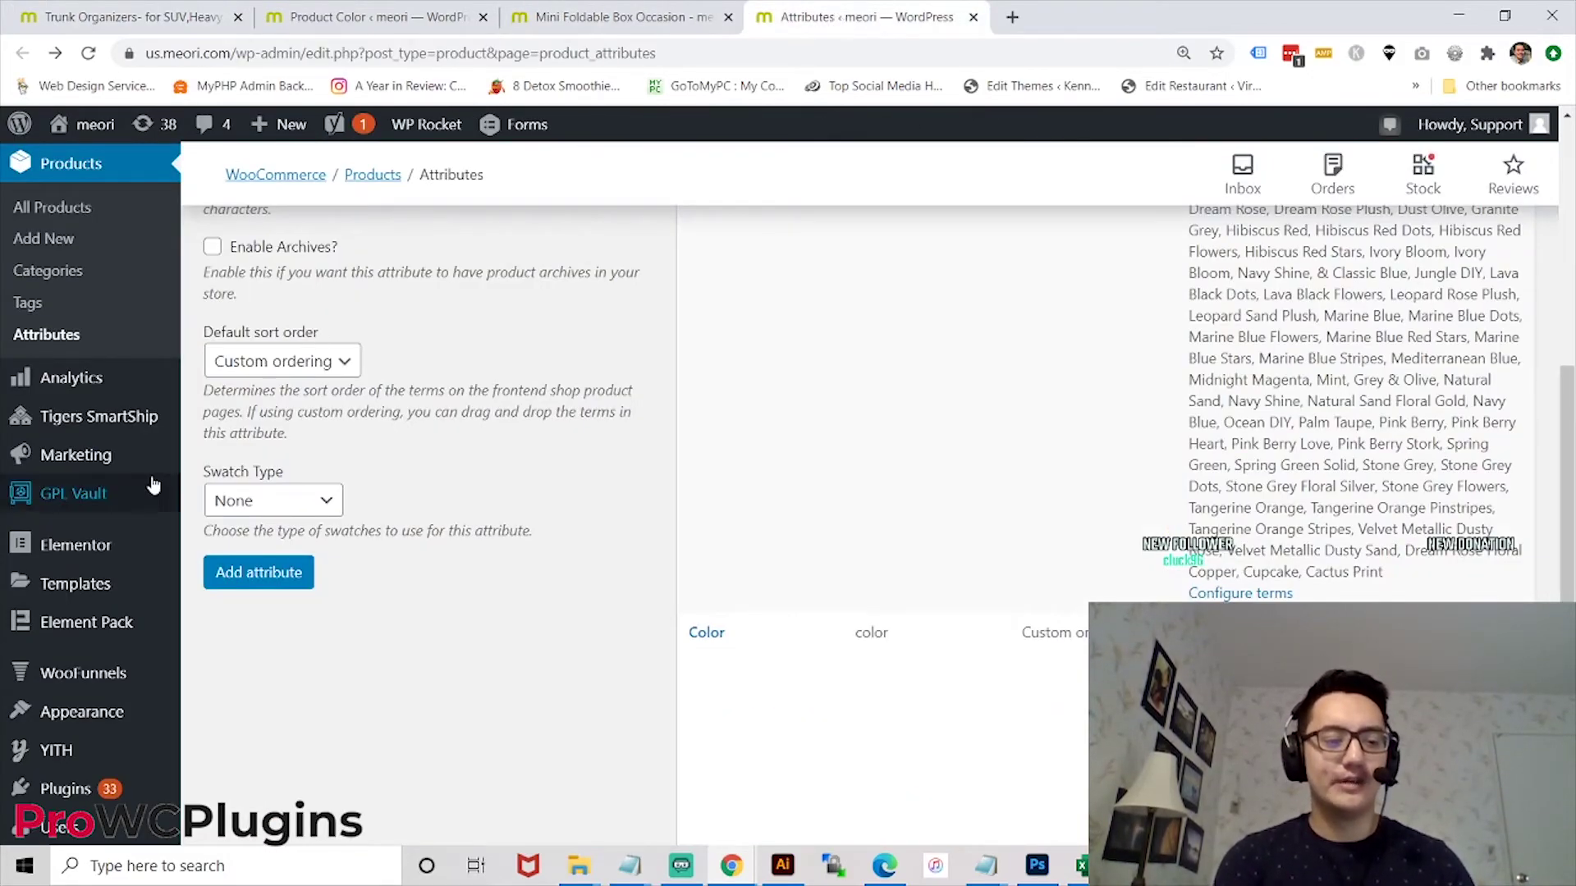
{"action": "mouse_move", "coordinate": [156, 772]}
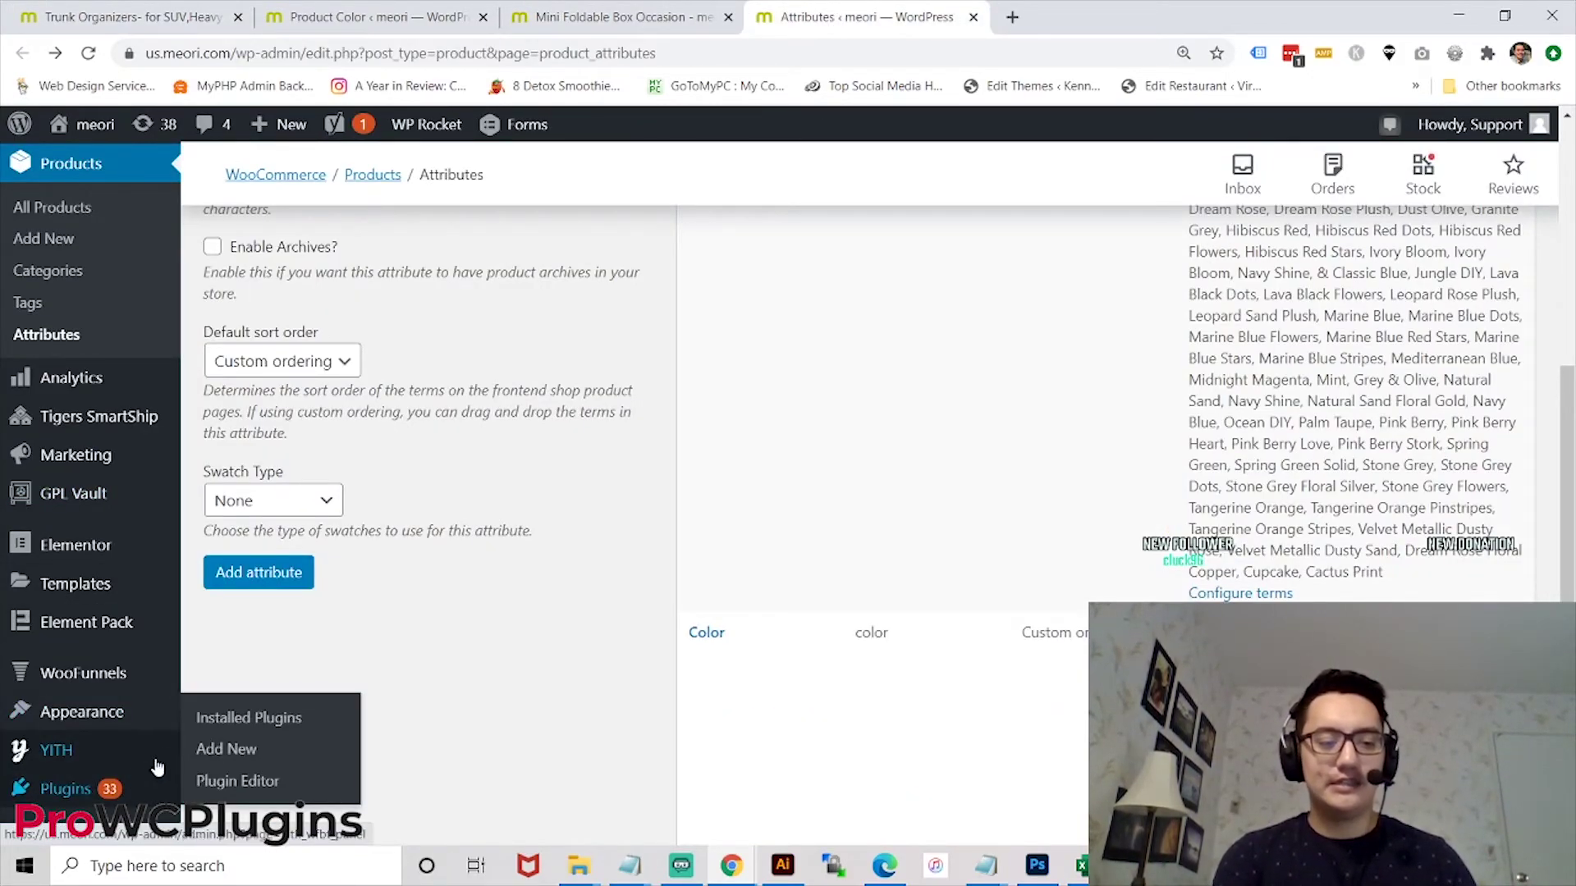
{"action": "left_click", "coordinate": [216, 736]}
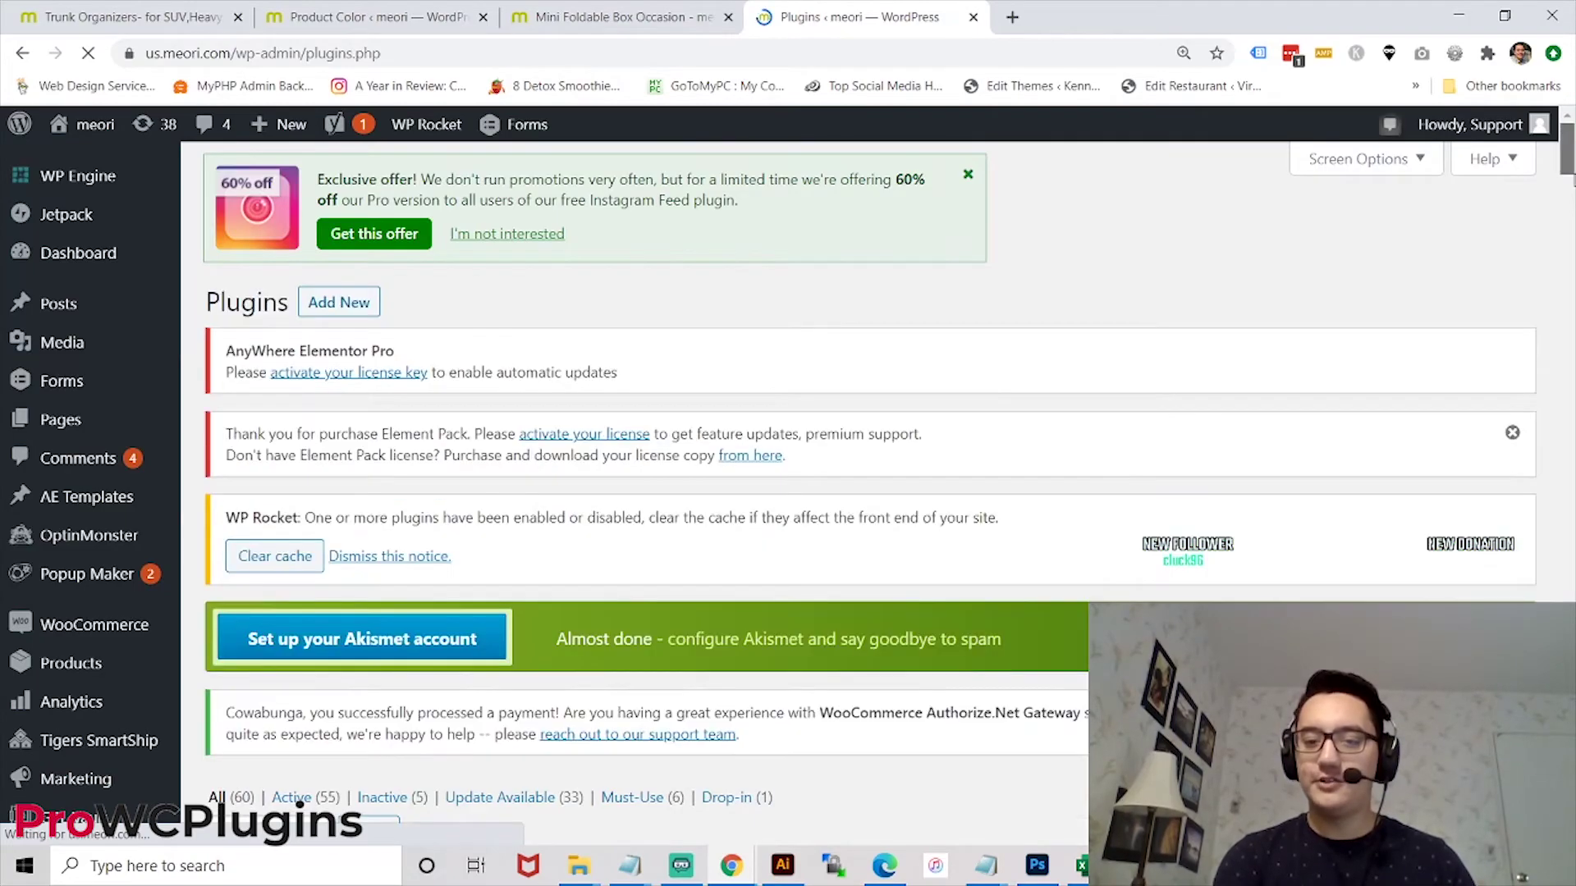
{"action": "scroll", "coordinate": [1572, 452], "scroll_direction": "down", "scroll_amount": 20}
{"action": "scroll", "coordinate": [1572, 484], "scroll_direction": "down", "scroll_amount": 20}
{"action": "scroll", "coordinate": [1570, 516], "scroll_direction": "down", "scroll_amount": 20}
{"action": "scroll", "coordinate": [874, 492], "scroll_direction": "down", "scroll_amount": 12}
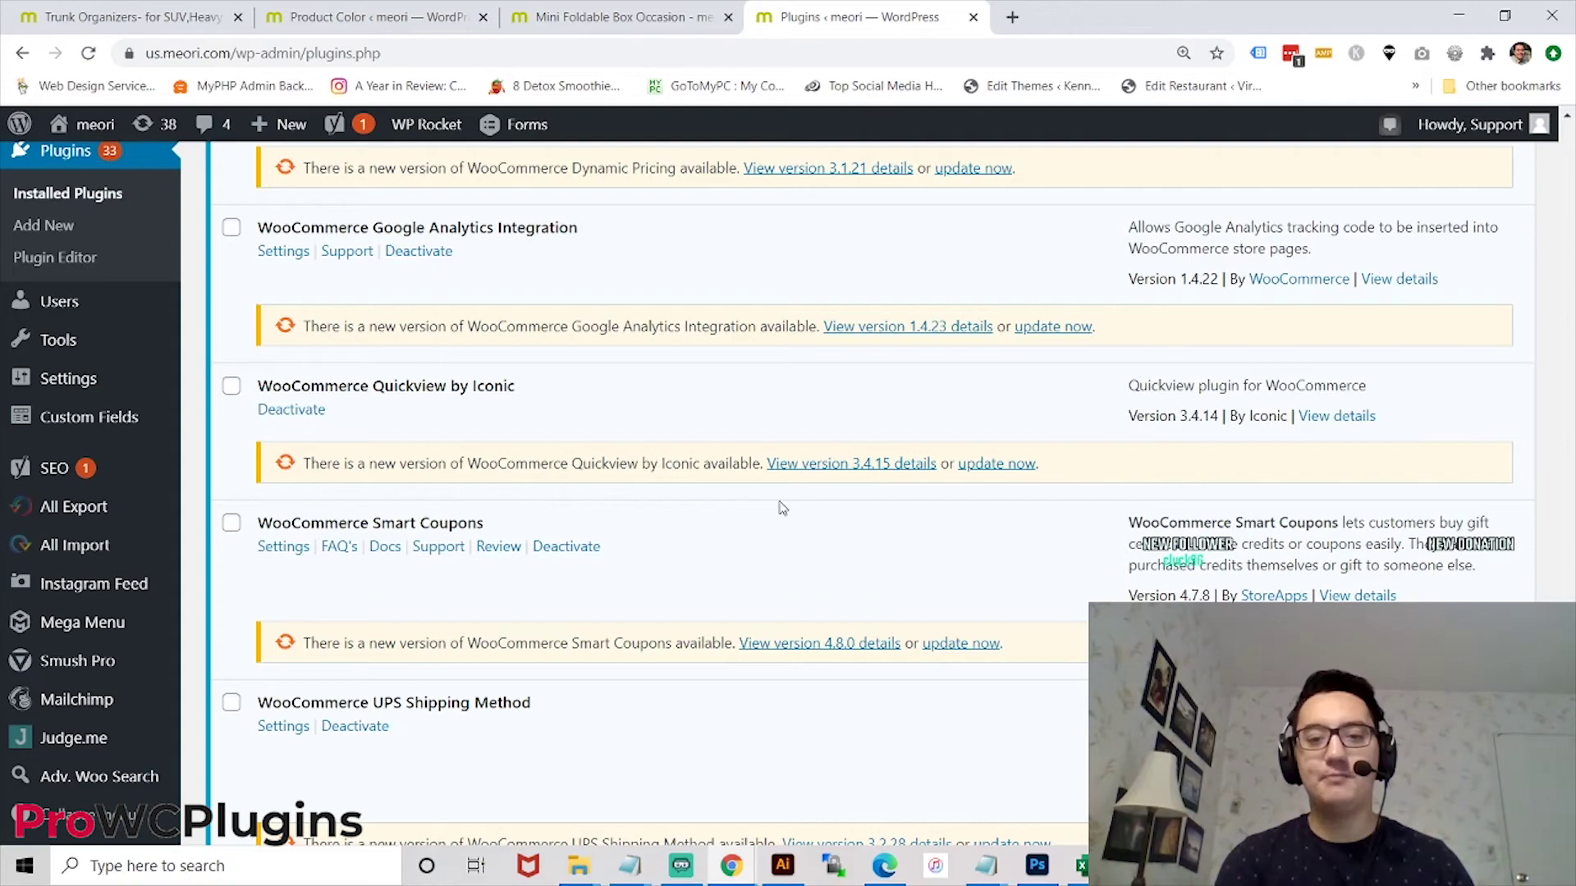
{"action": "left_click", "coordinate": [678, 8]}
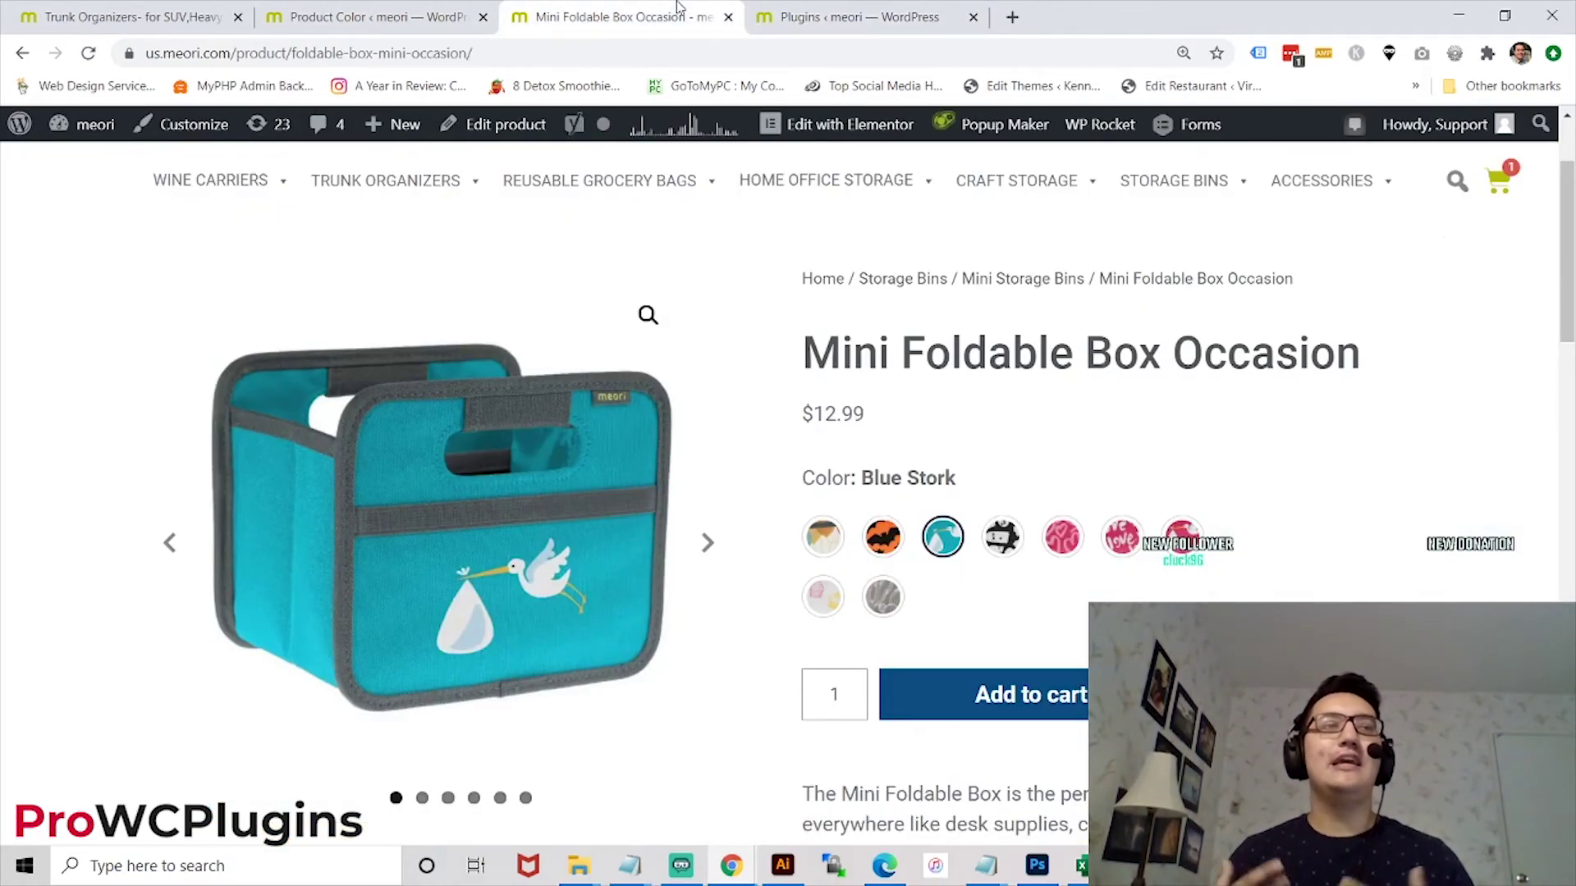